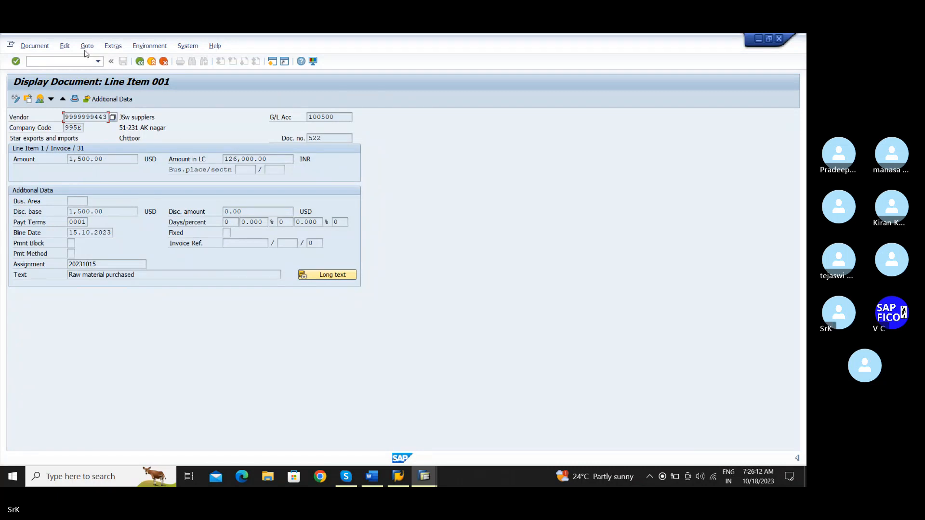
# Leave the displayed invoice line item and switch to the Post Outgoing Payments session.
pyautogui.click(141, 62)
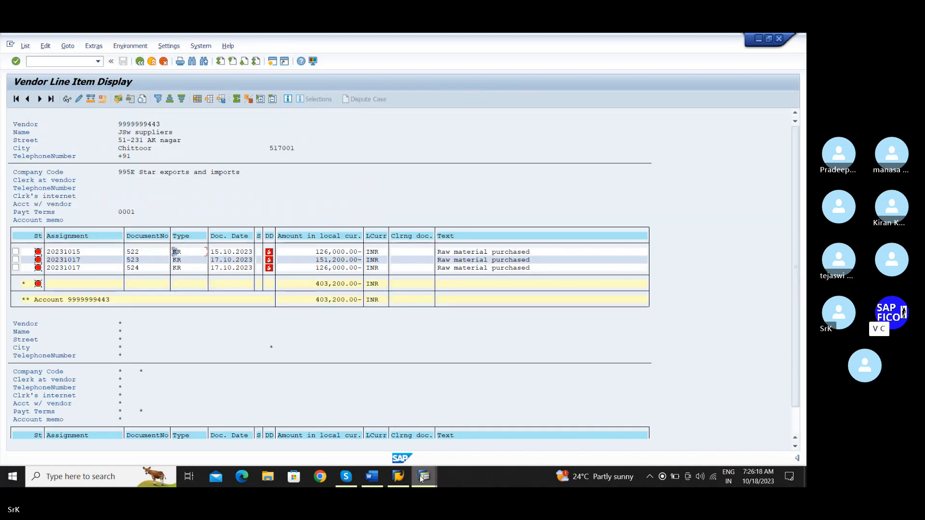
pyautogui.moveTo(419, 477)
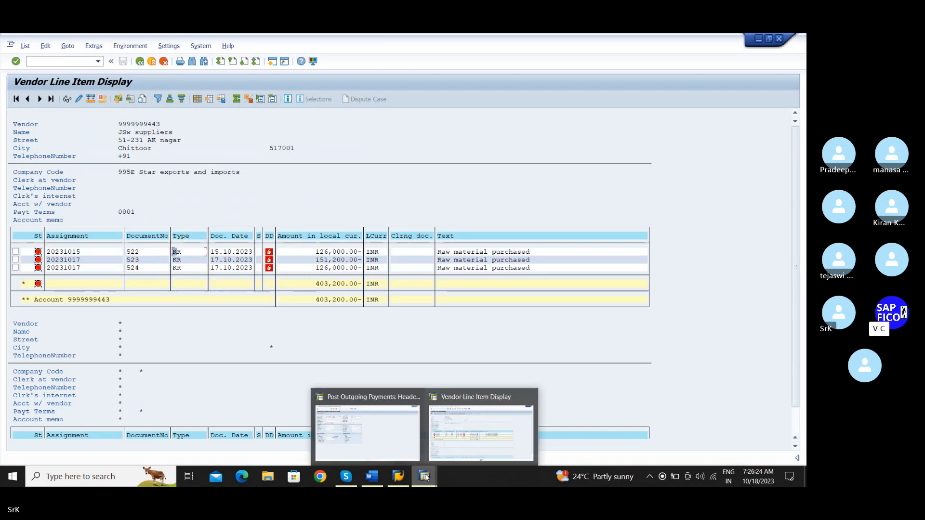
pyautogui.click(379, 448)
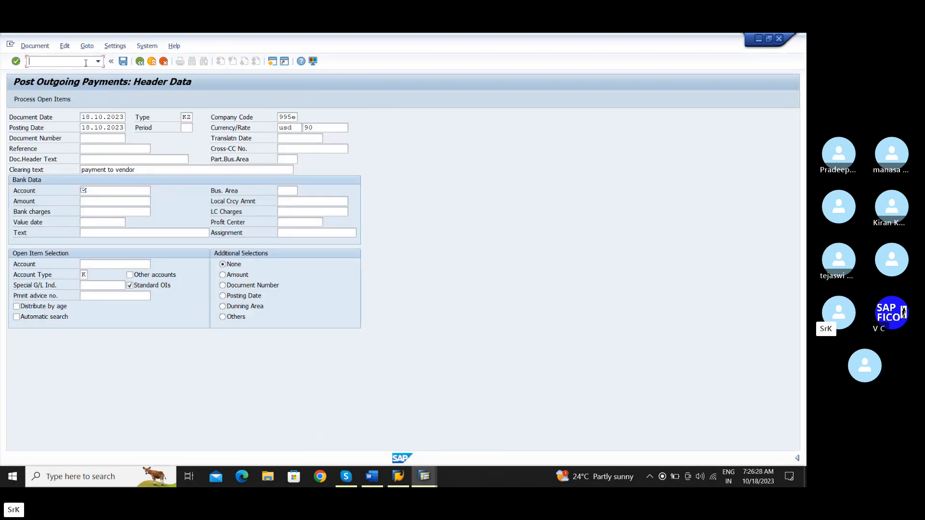
# Open transaction FB03 and display document 522 for company code 995E.
pyautogui.write('/')
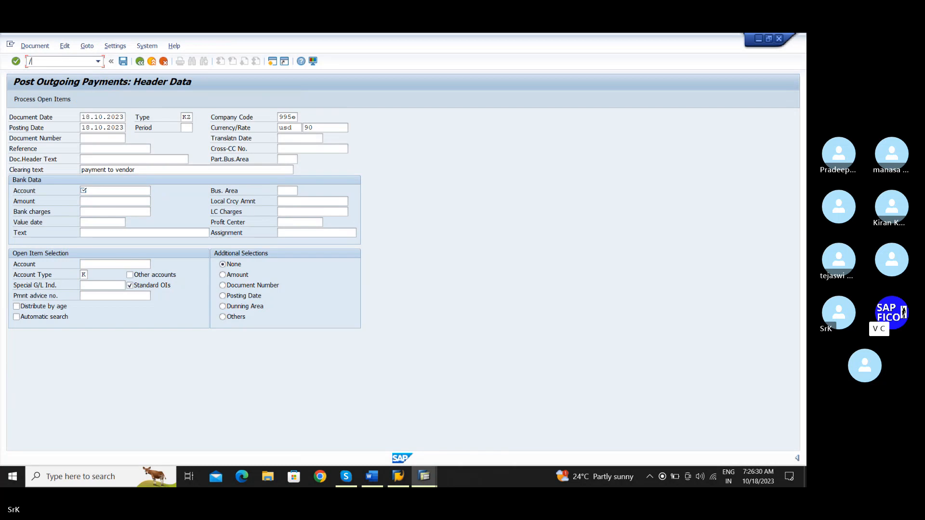
pyautogui.write('fb03')
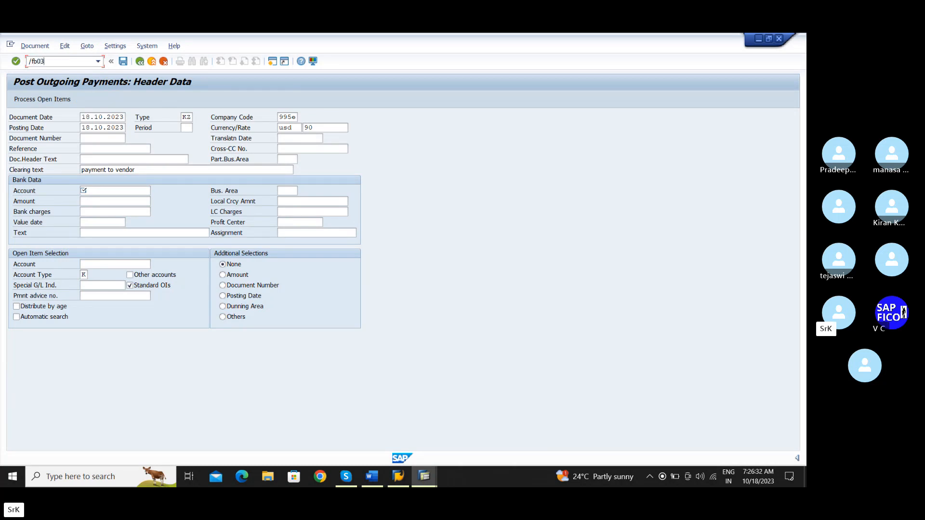
pyautogui.press('Return')
pyautogui.click(84, 65)
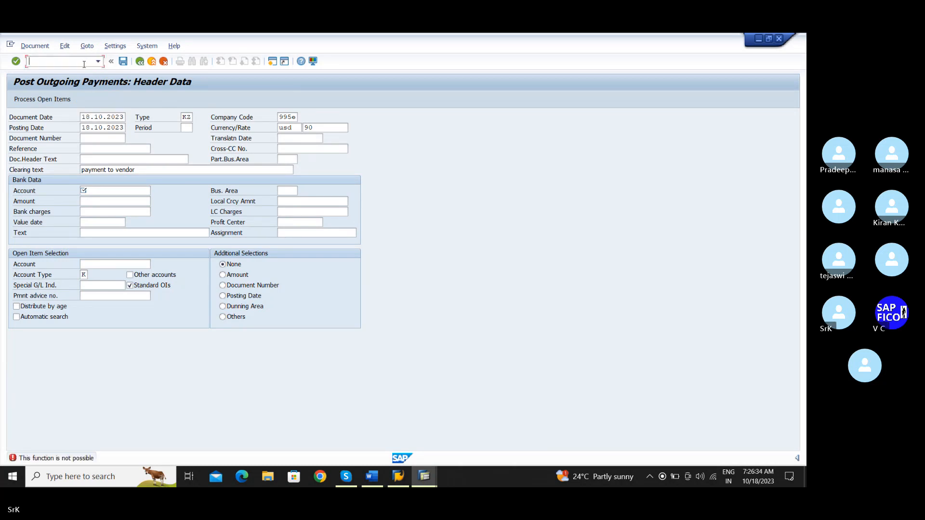
pyautogui.write('/nfb.')
pyautogui.press('BackSpace')
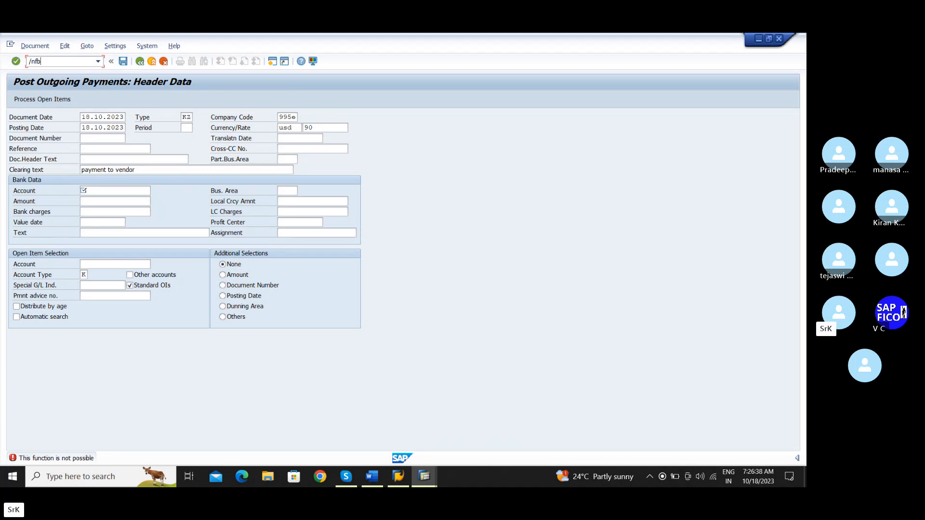
pyautogui.write('03')
pyautogui.press('Return')
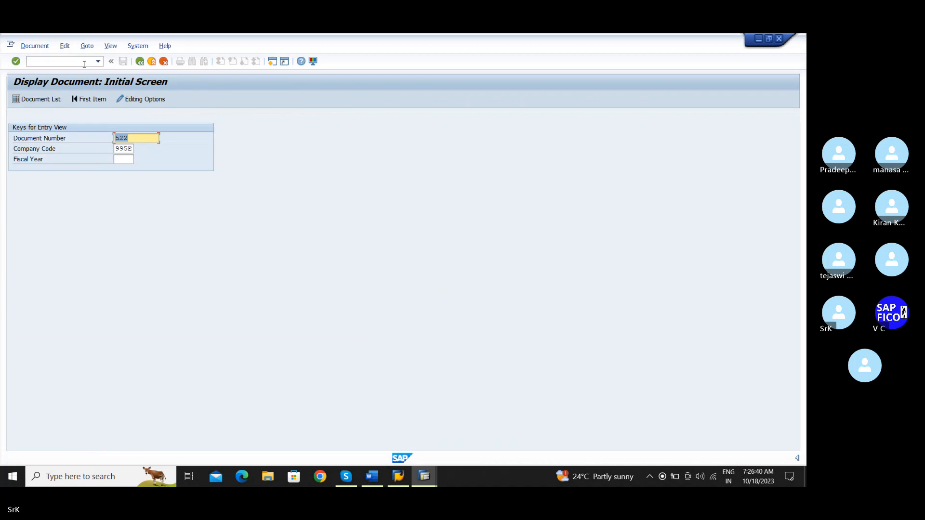
pyautogui.press('space')
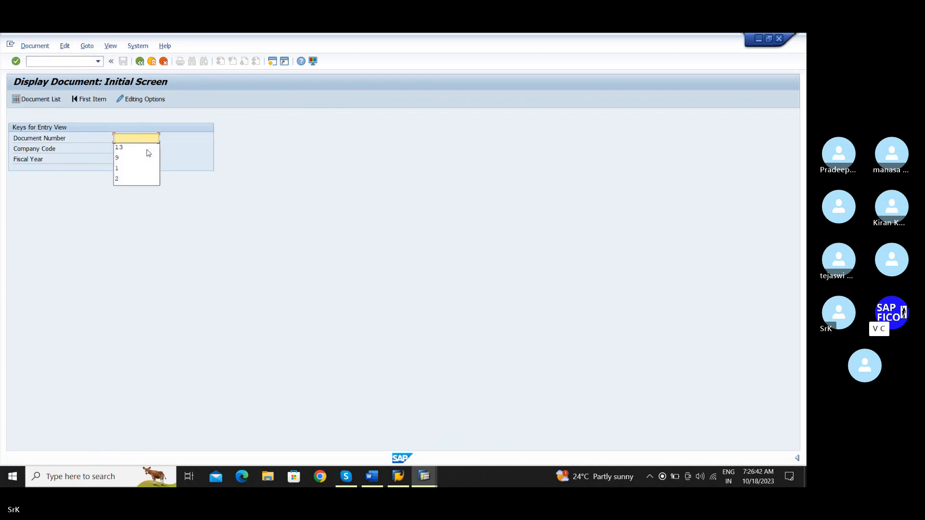
pyautogui.write('522')
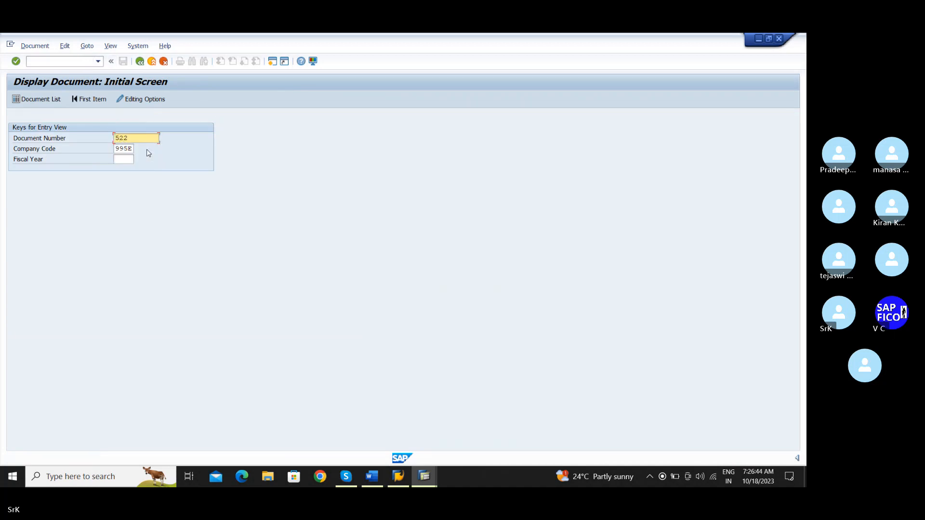
pyautogui.press('Return')
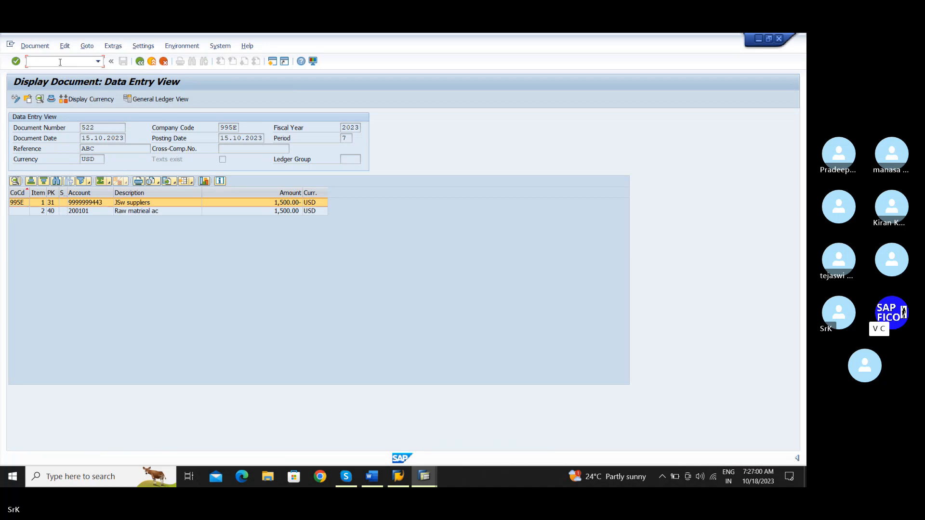
# Start a new outgoing payment with transaction F-53, setting document date 18.10.2023 and company code 995e.
pyautogui.write('/nf-53')
pyautogui.press('Return')
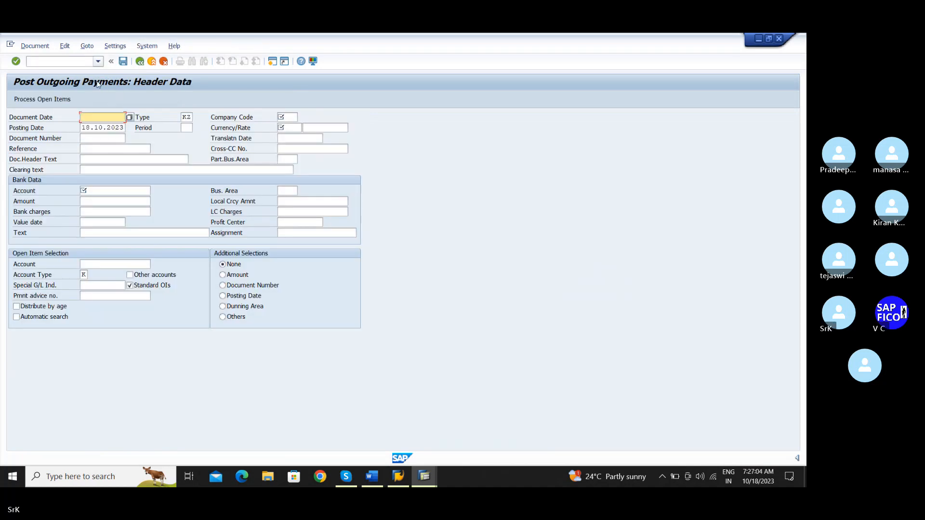
pyautogui.click(121, 117)
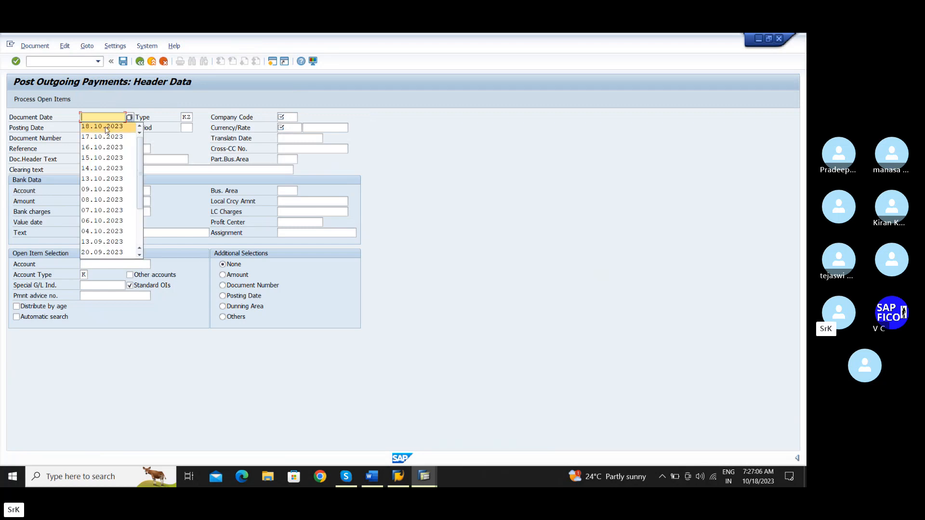
pyautogui.click(102, 128)
pyautogui.click(290, 119)
pyautogui.click(290, 119)
pyautogui.click(289, 128)
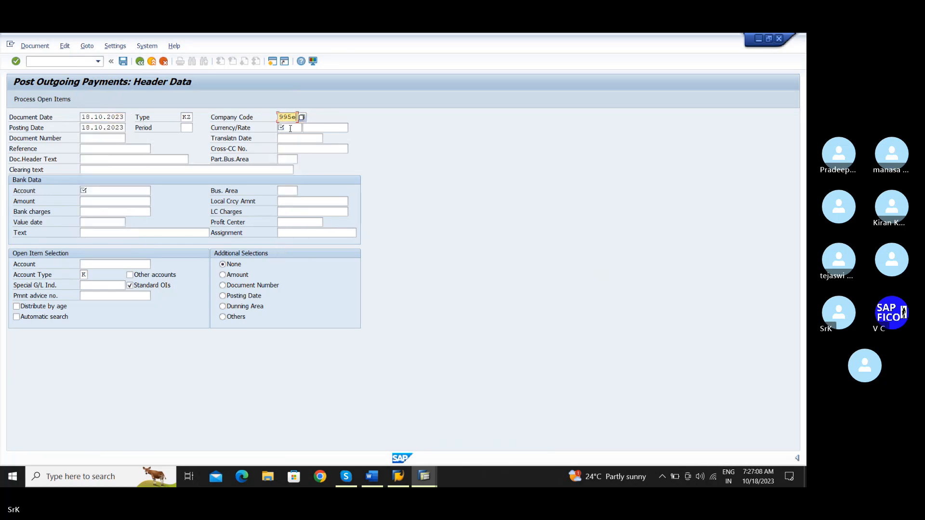
# Set the payment currency to usd with exchange rate 90 and the clearing text to "payment to vendor".
pyautogui.click(291, 128)
pyautogui.click(291, 128)
pyautogui.click(294, 138)
pyautogui.click(324, 129)
pyautogui.click(324, 129)
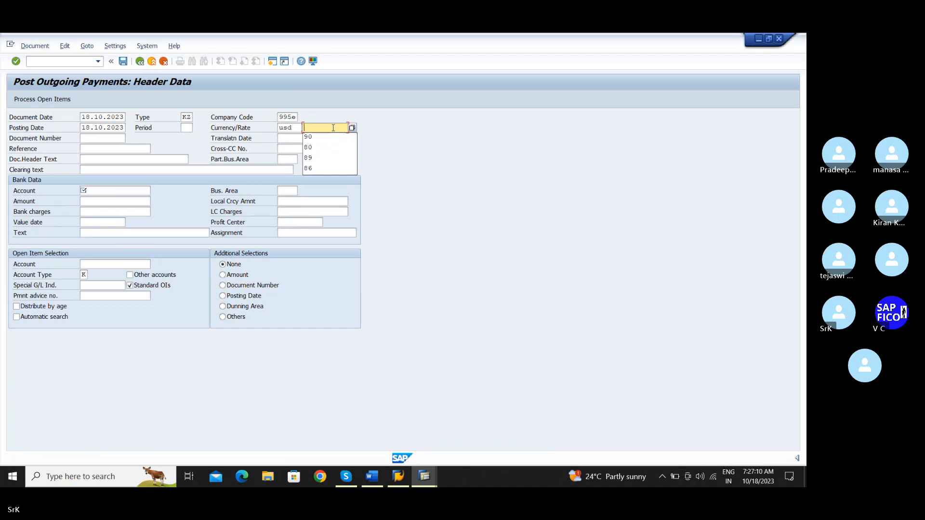
pyautogui.click(322, 137)
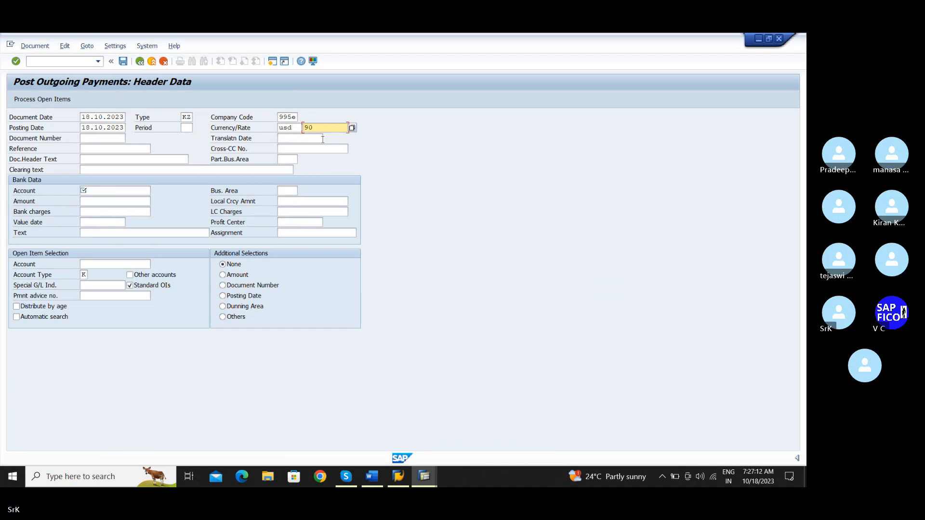
pyautogui.click(186, 170)
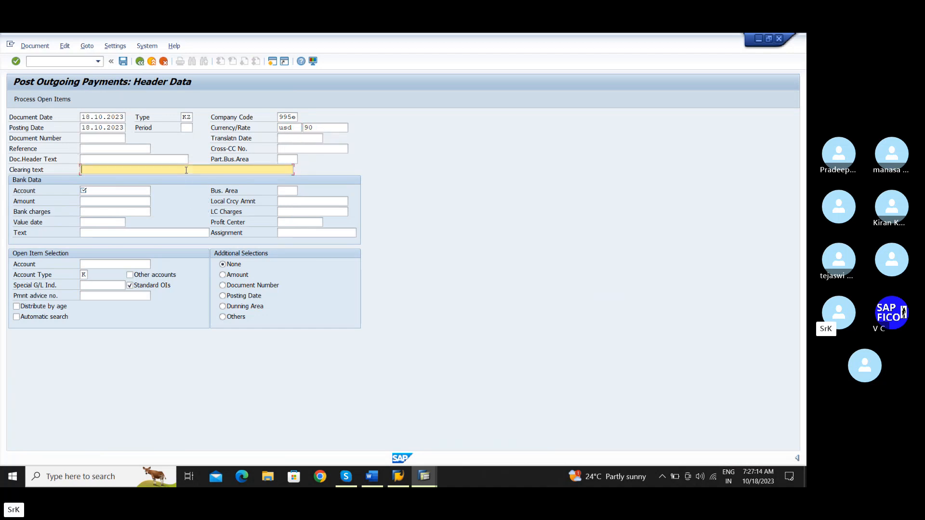
pyautogui.click(186, 170)
pyautogui.click(140, 179)
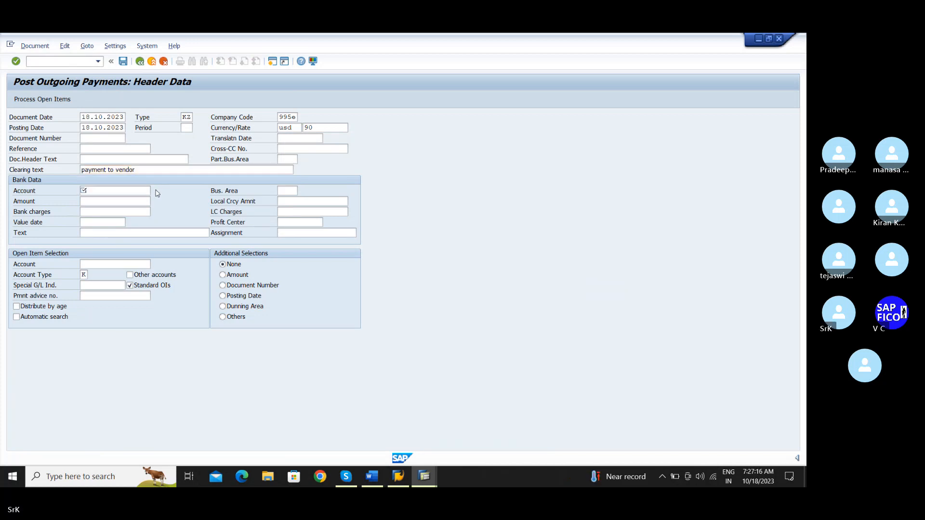
# Fill in the bank data with the Bank A/c G/L account, amount 1500 and the text "Payment to vendor".
pyautogui.press('F4')
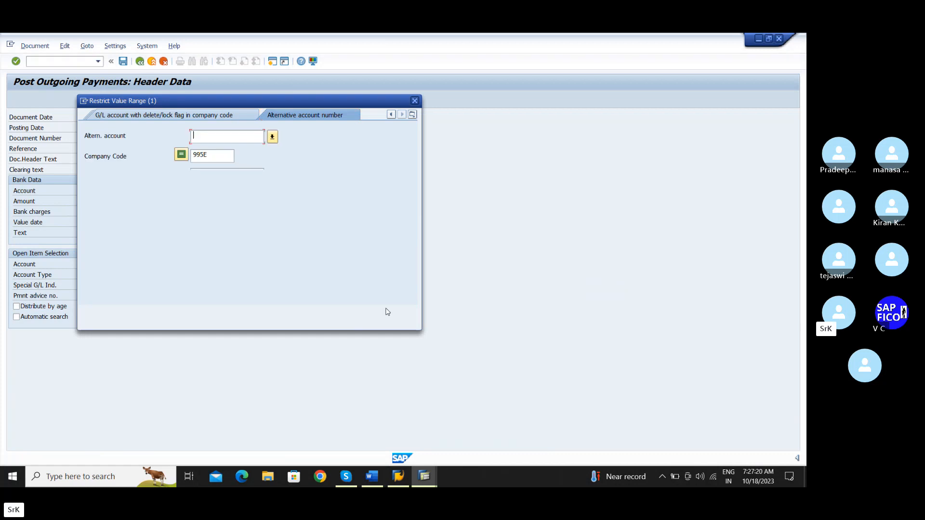
pyautogui.click(385, 312)
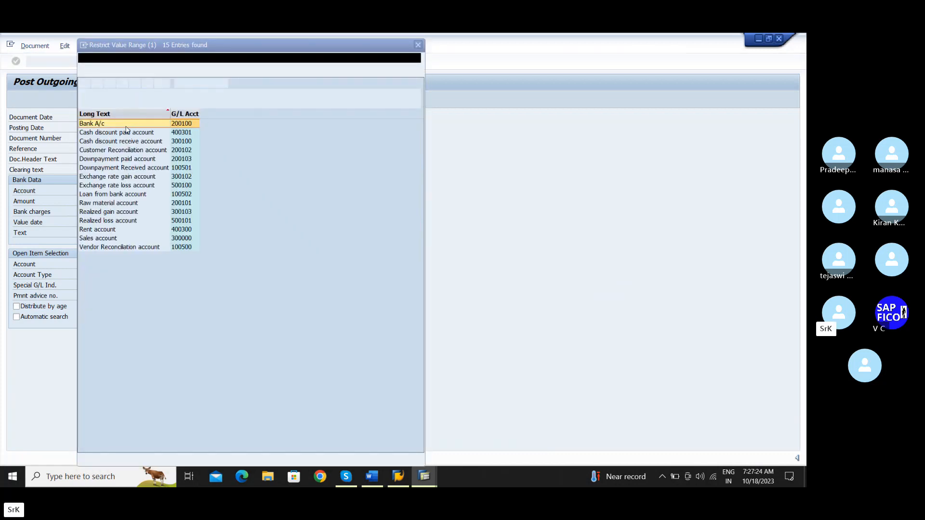
pyautogui.doubleClick(107, 125)
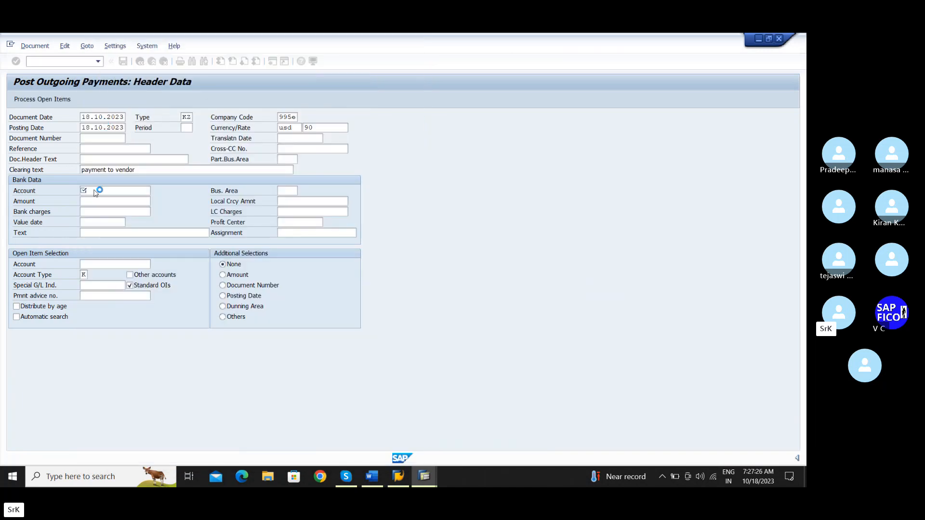
pyautogui.click(95, 200)
pyautogui.write('1')
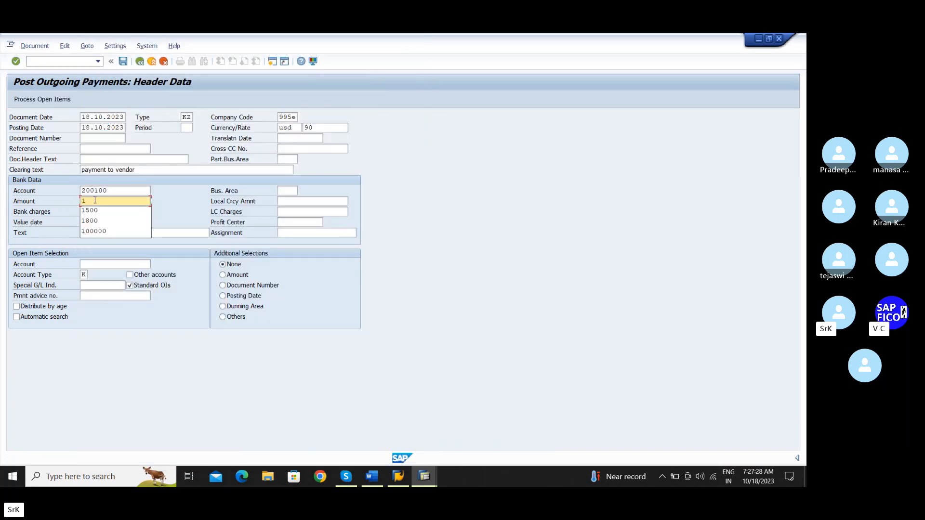
pyautogui.write('500')
pyautogui.click(94, 233)
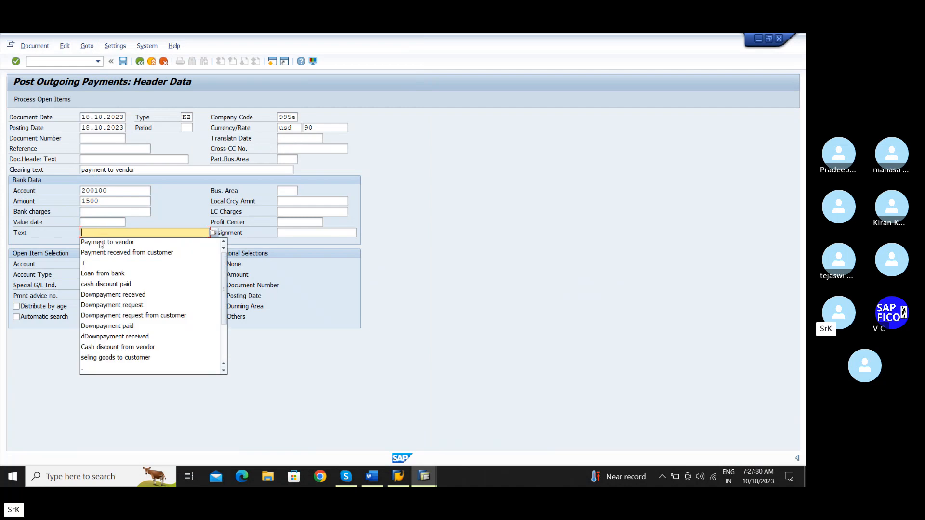
pyautogui.click(101, 242)
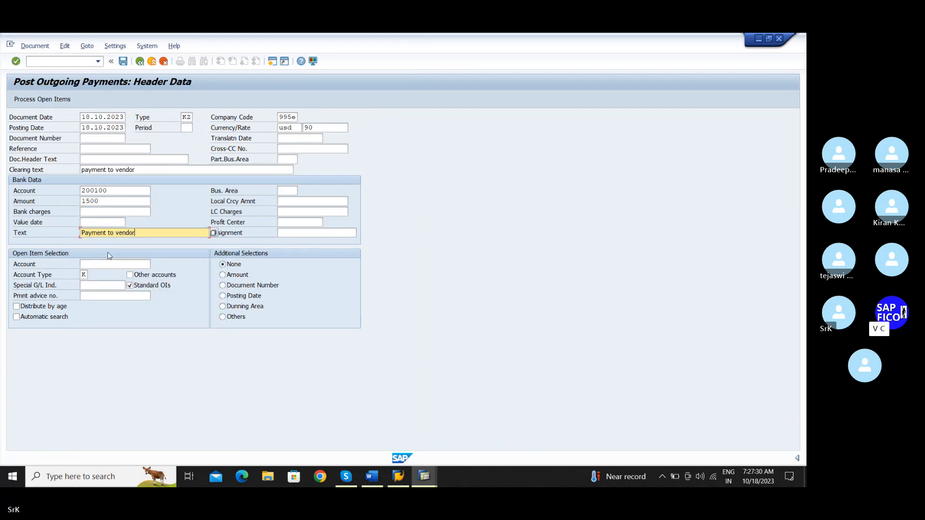
# Choose vendor JSW SUPPLIERS of company code 995E for open item selection and proceed to its open items.
pyautogui.click(155, 265)
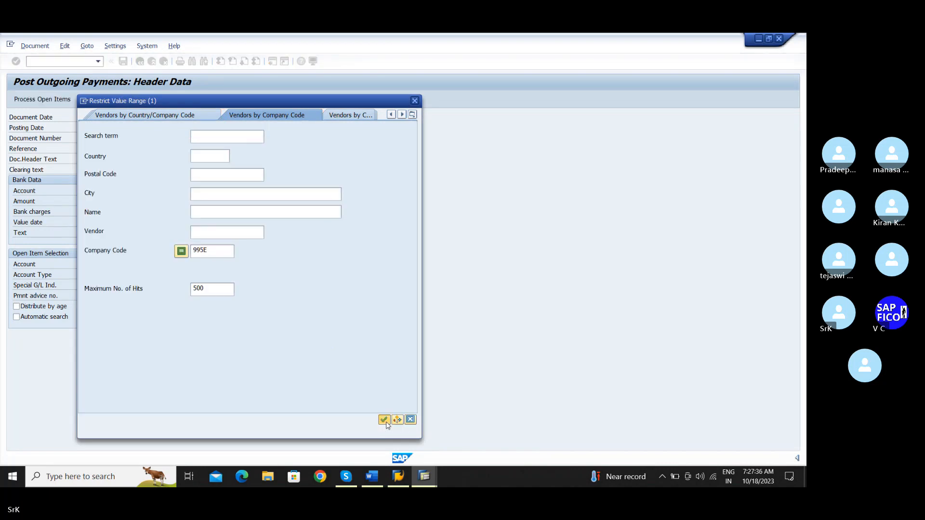
pyautogui.click(384, 419)
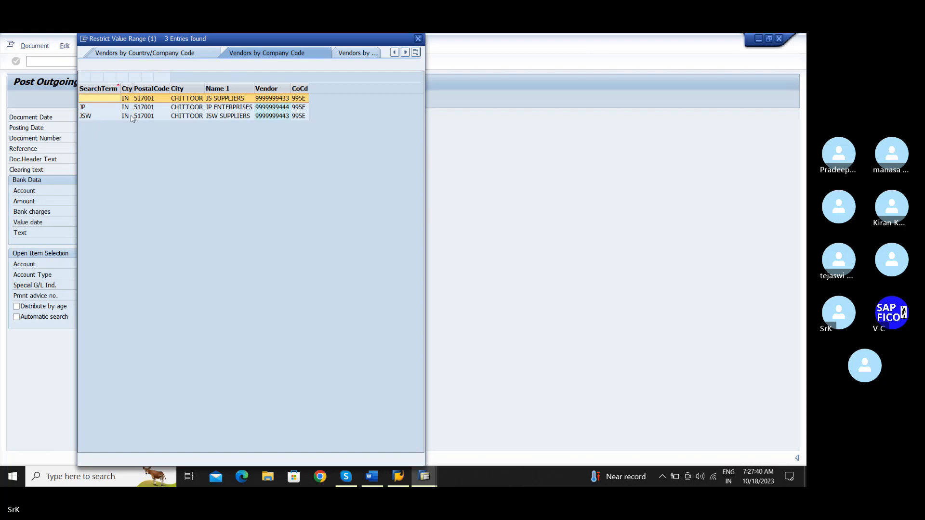
pyautogui.doubleClick(131, 117)
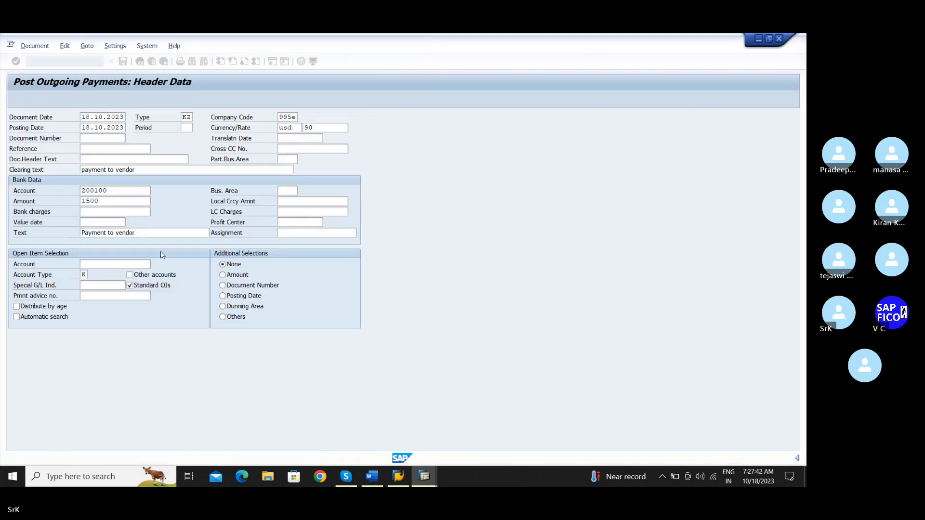
pyautogui.press('Return')
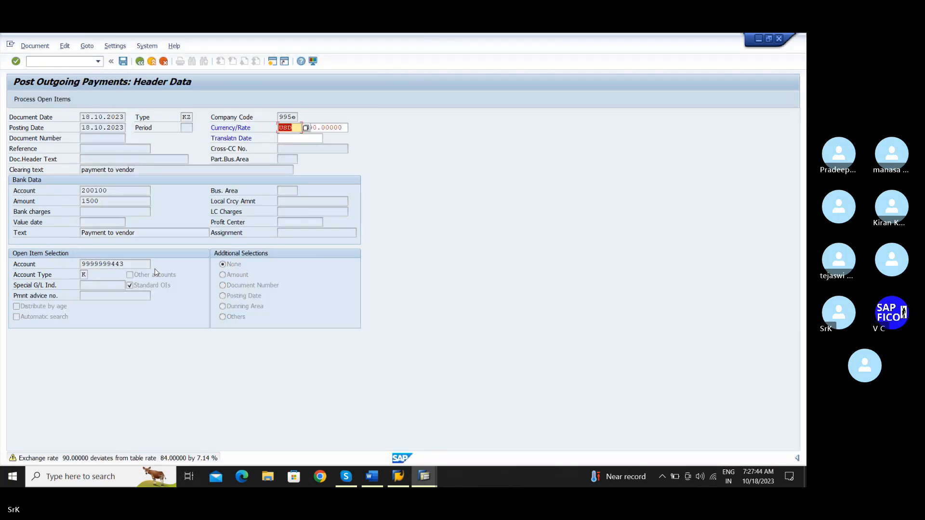
pyautogui.press('Return')
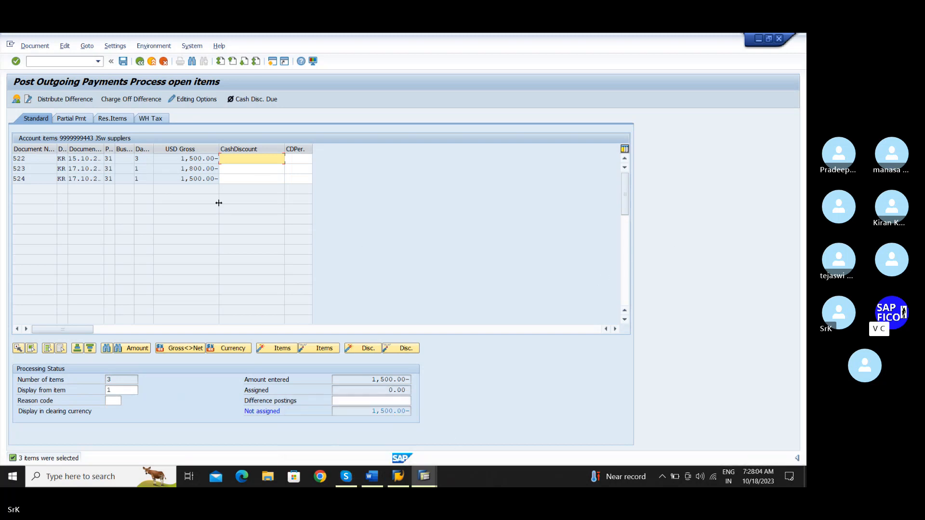
# Assign the 1,500 USD open item of document 522 to the payment and check the bank line item's details.
pyautogui.doubleClick(196, 158)
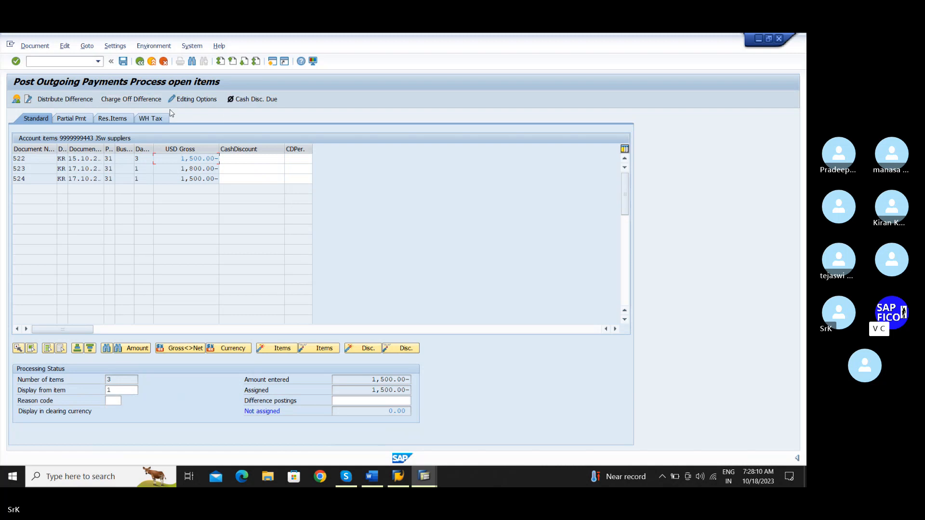
pyautogui.click(123, 61)
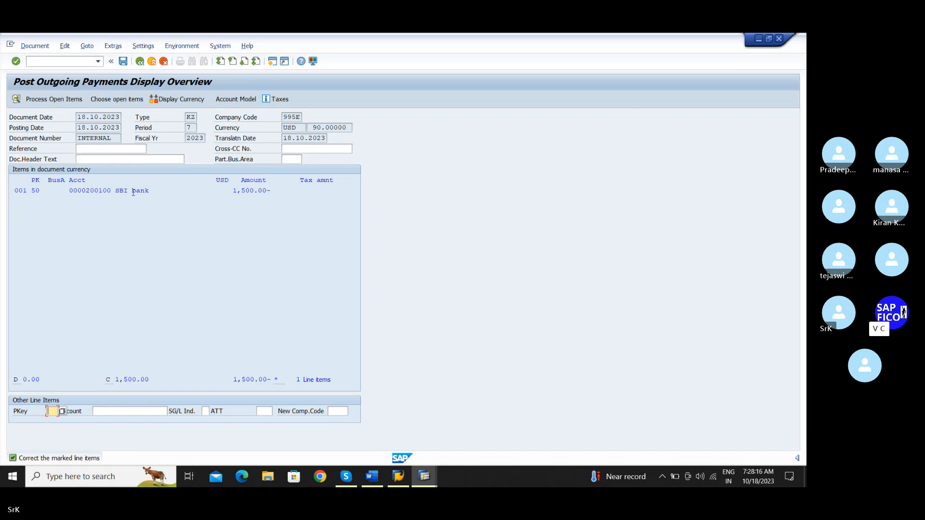
pyautogui.doubleClick(134, 191)
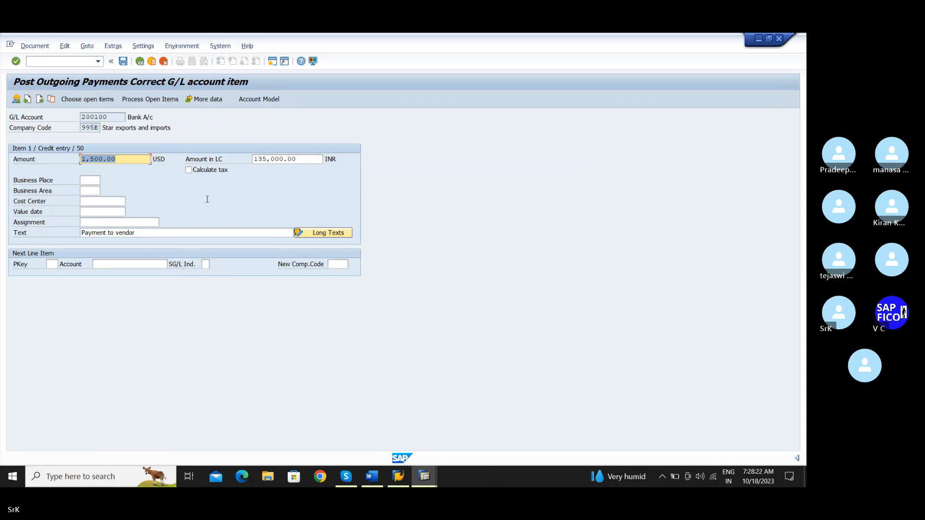
pyautogui.click(152, 99)
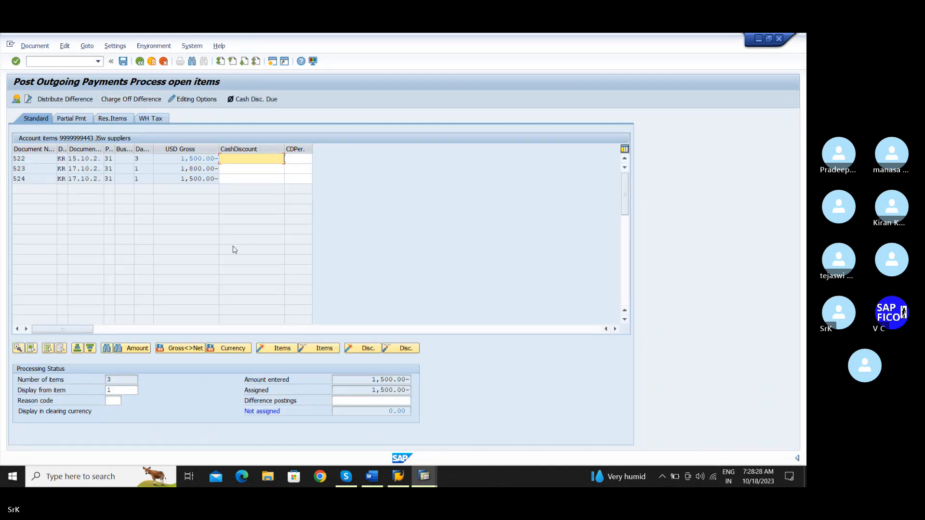
# Try to post the outgoing payment and open the detailed explanation of the resulting system message.
pyautogui.click(123, 61)
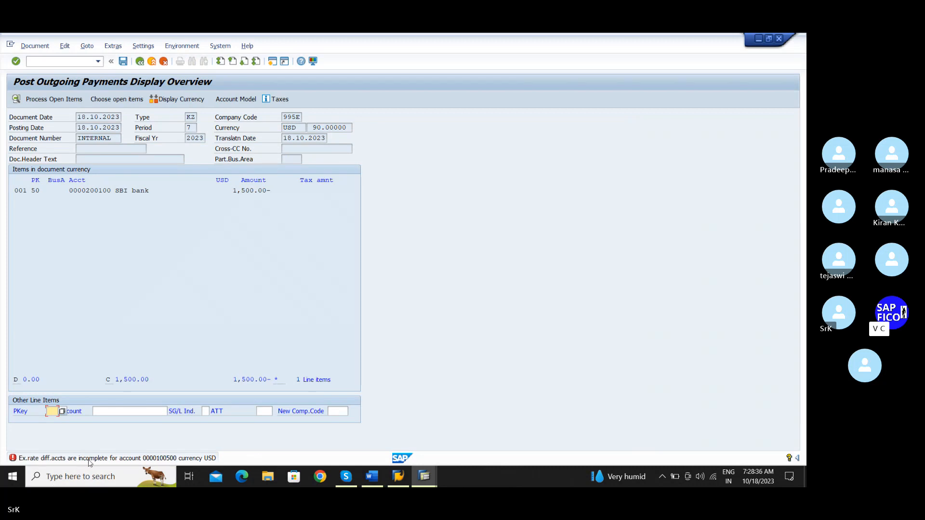
pyautogui.click(163, 461)
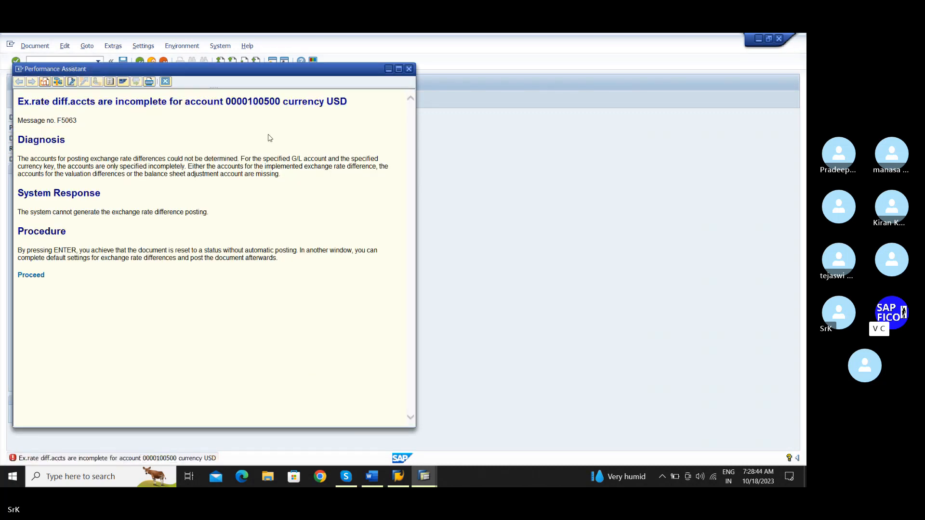
# Dismiss the message explanation, leave the unposted payment and start the automatic posting configuration with transaction OBA1.
pyautogui.click(409, 70)
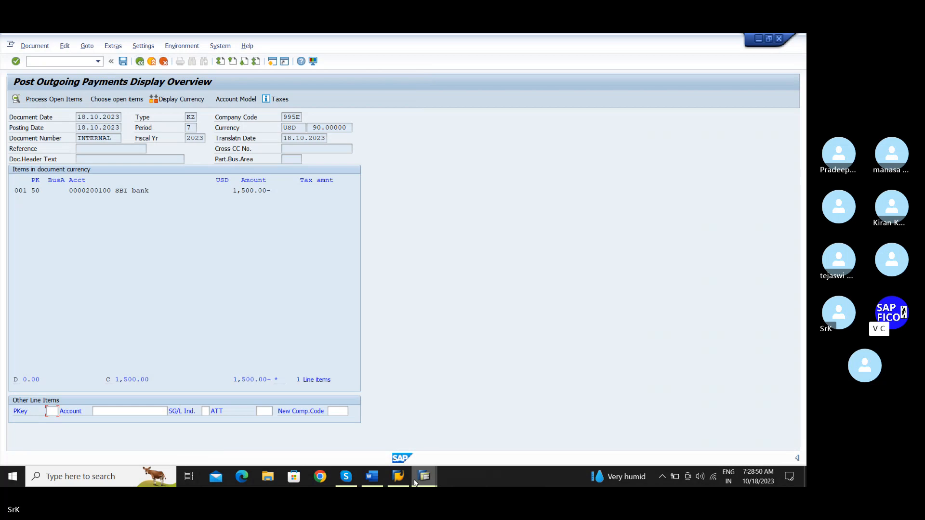
pyautogui.click(70, 61)
pyautogui.write('/noba1')
pyautogui.press('Return')
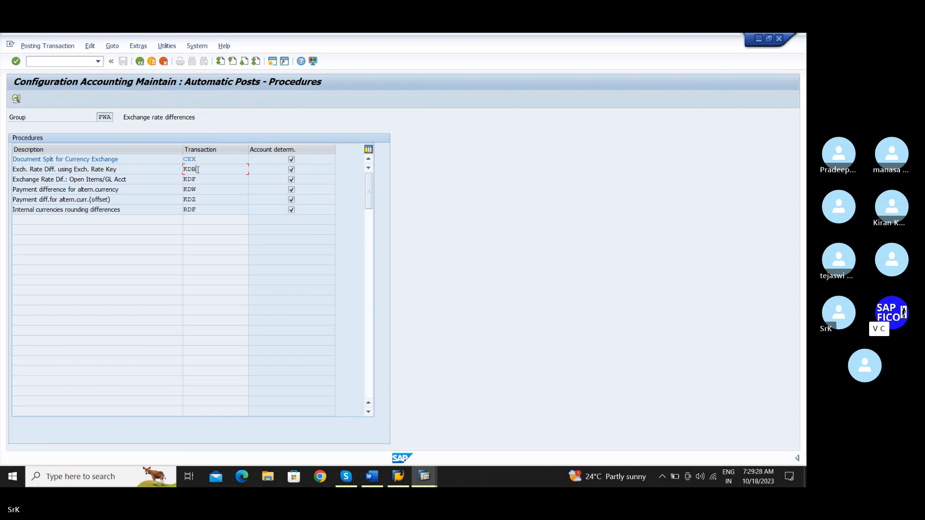
# Open the exchange rate difference procedure KDF for chart of accounts 99OC with valuation area 9V.
pyautogui.doubleClick(197, 184)
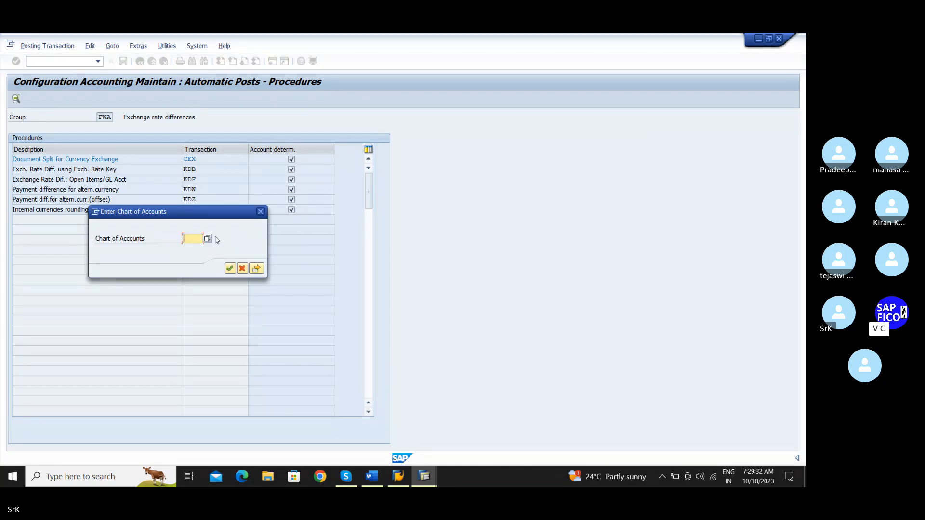
pyautogui.write('9')
pyautogui.press('Down')
pyautogui.press('Return')
pyautogui.click(257, 269)
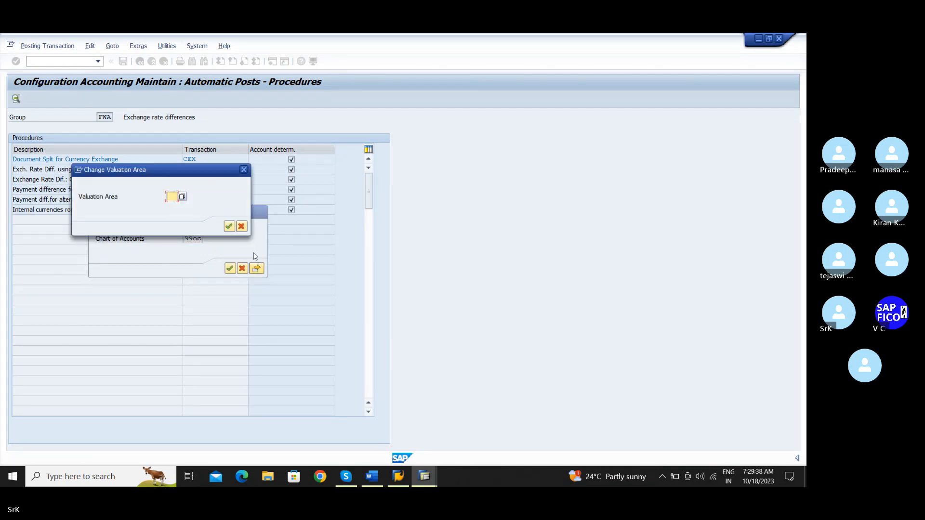
pyautogui.write('9')
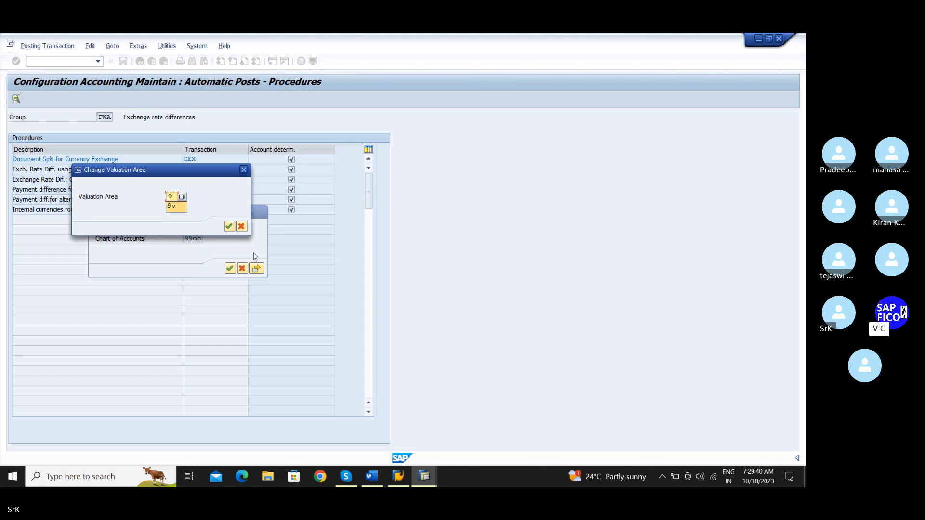
pyautogui.write('v')
pyautogui.press('Return')
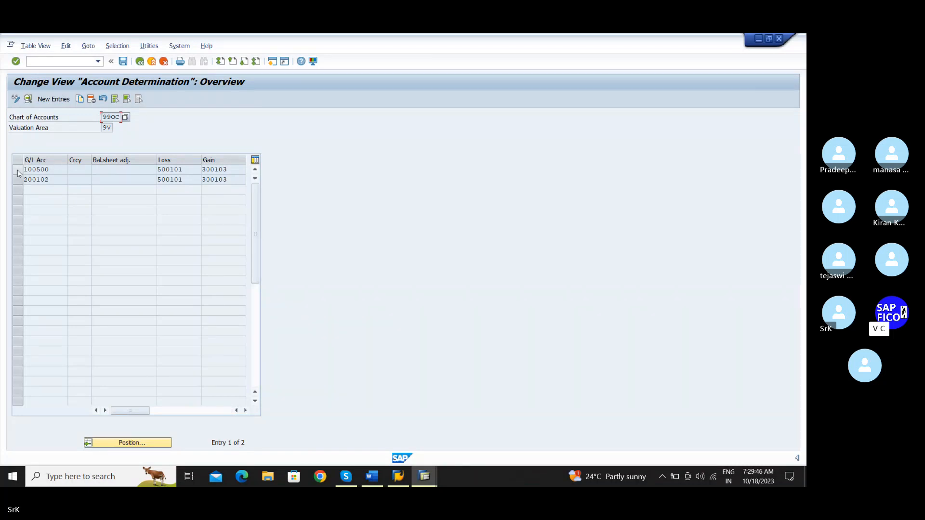
# Check the loss and gain accounts assigned to G/L account 100500 in valuation area 9V and return to the procedures list.
pyautogui.click(37, 170)
pyautogui.doubleClick(41, 170)
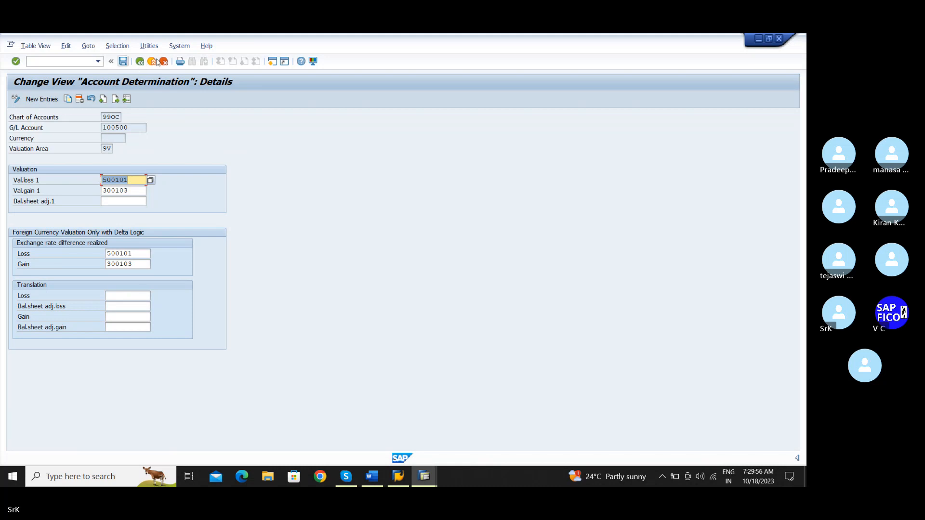
pyautogui.click(140, 62)
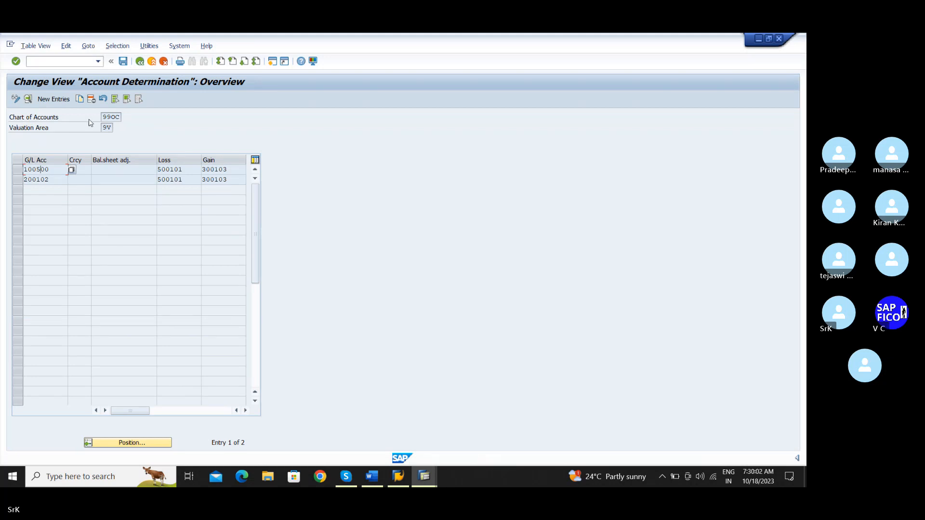
pyautogui.click(140, 62)
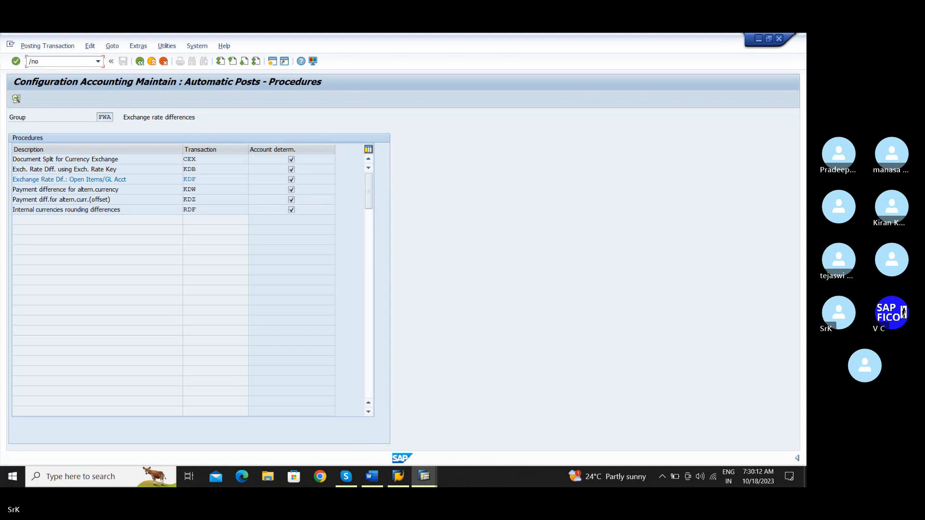
# Restart transaction OBA1 and open procedure KDF for chart of accounts 99OC without a valuation area.
pyautogui.press('BackSpace')
pyautogui.press('BackSpace')
pyautogui.write('b')
pyautogui.press('Return')
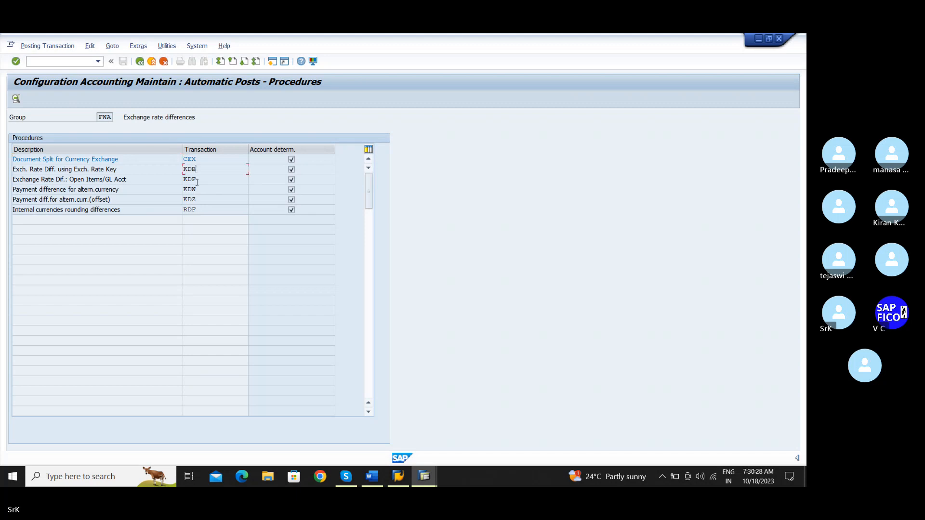
pyautogui.doubleClick(197, 181)
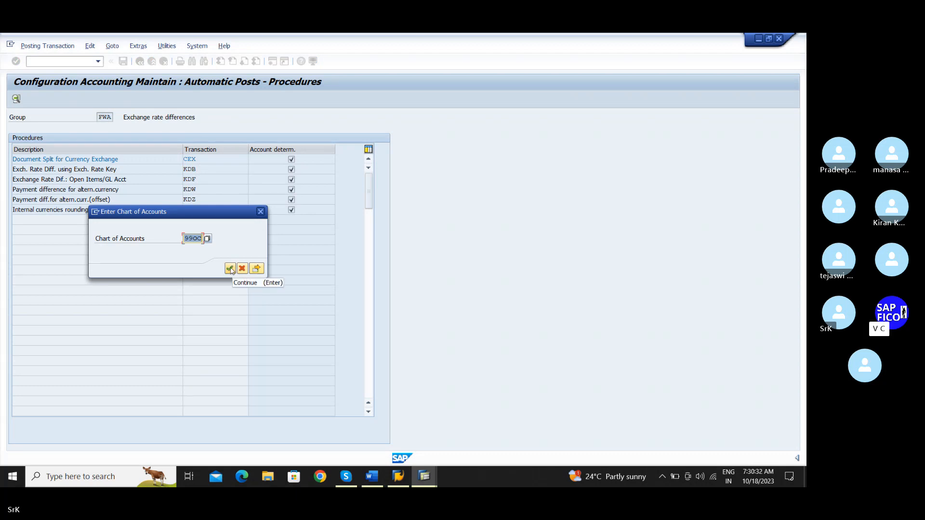
pyautogui.click(231, 268)
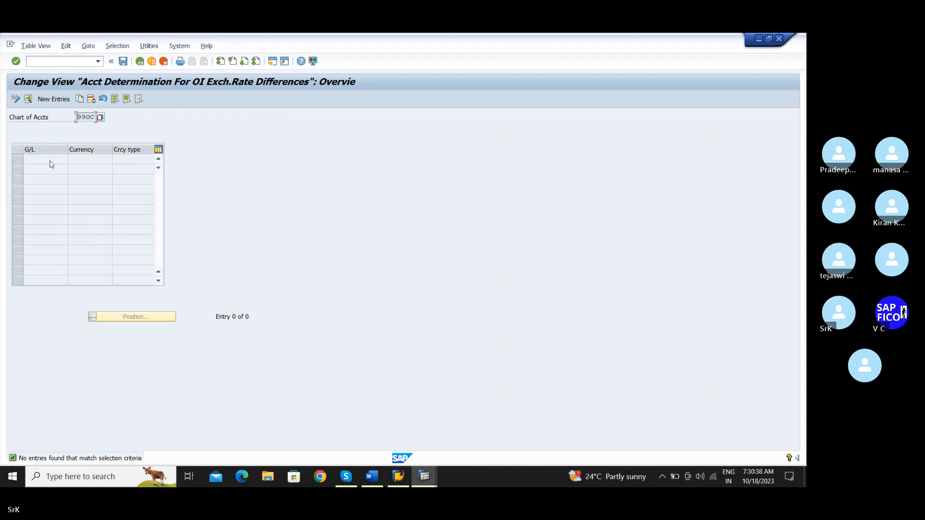
# Start a new account determination entry for the Vendor Reconciliation account, G/L 100500, found by company code 995E.
pyautogui.click(67, 101)
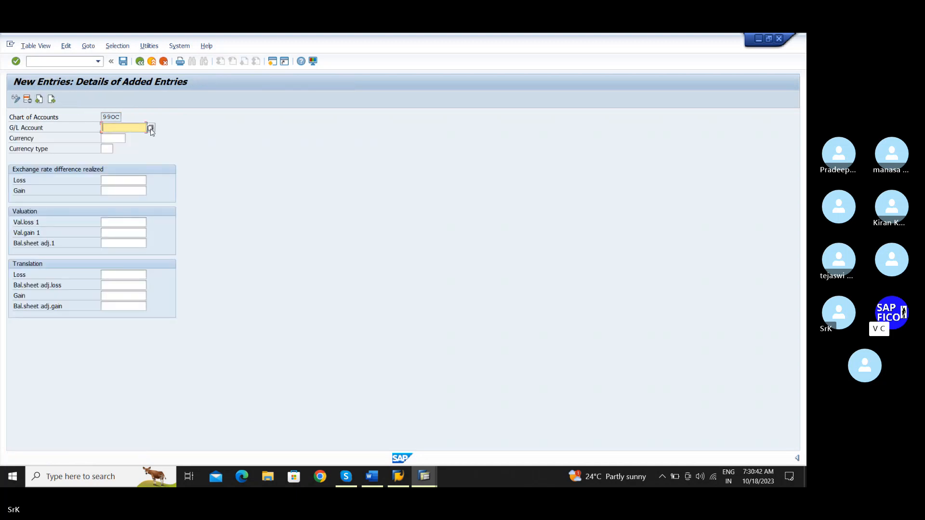
pyautogui.click(151, 128)
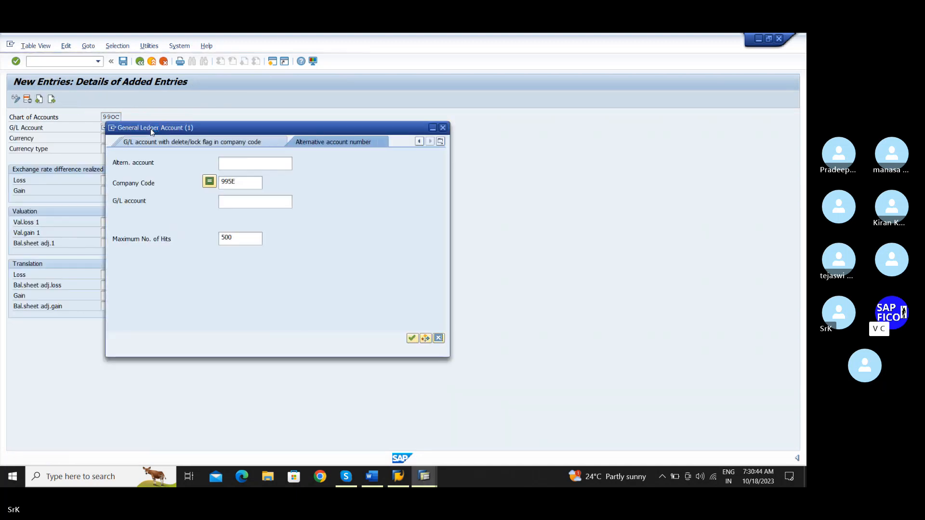
pyautogui.moveTo(151, 132); pyautogui.dragTo(300, 138)
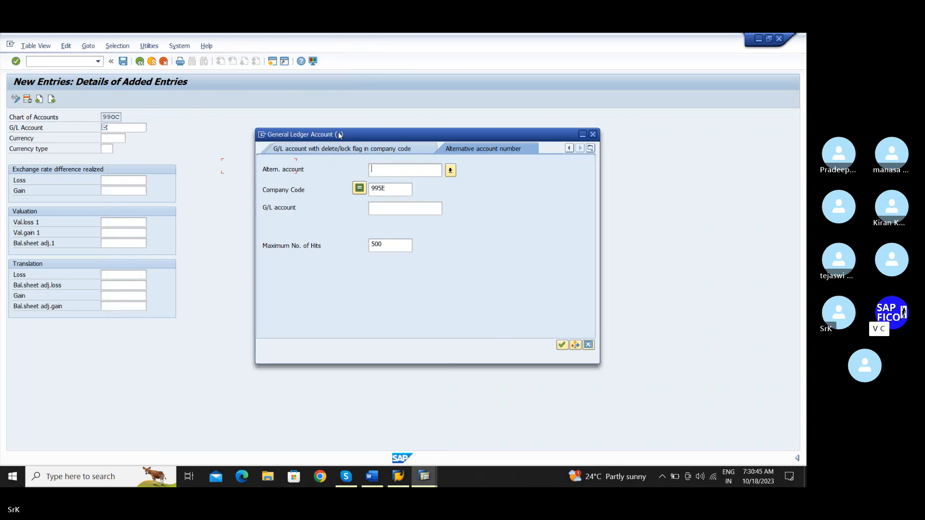
pyautogui.click(561, 344)
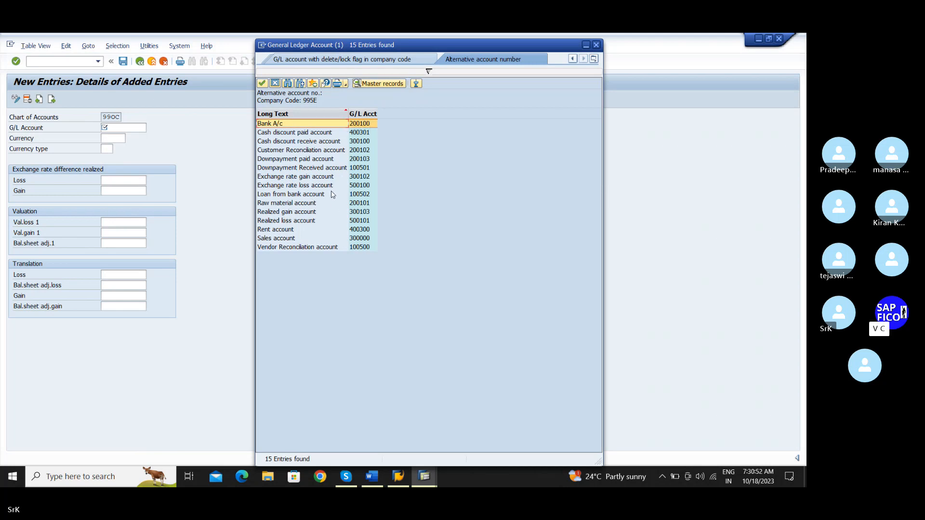
pyautogui.doubleClick(315, 246)
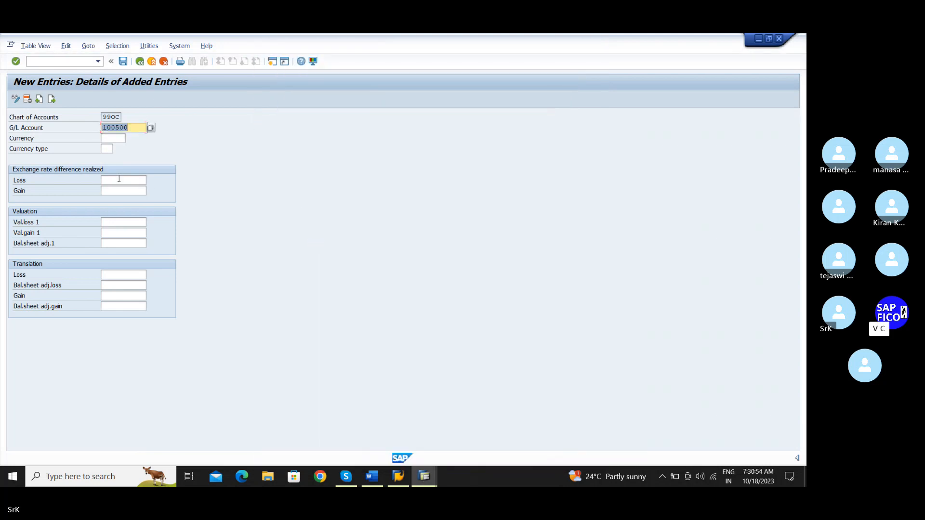
# Set the new entry's currency to USD by finding it in the currency key list.
pyautogui.click(115, 139)
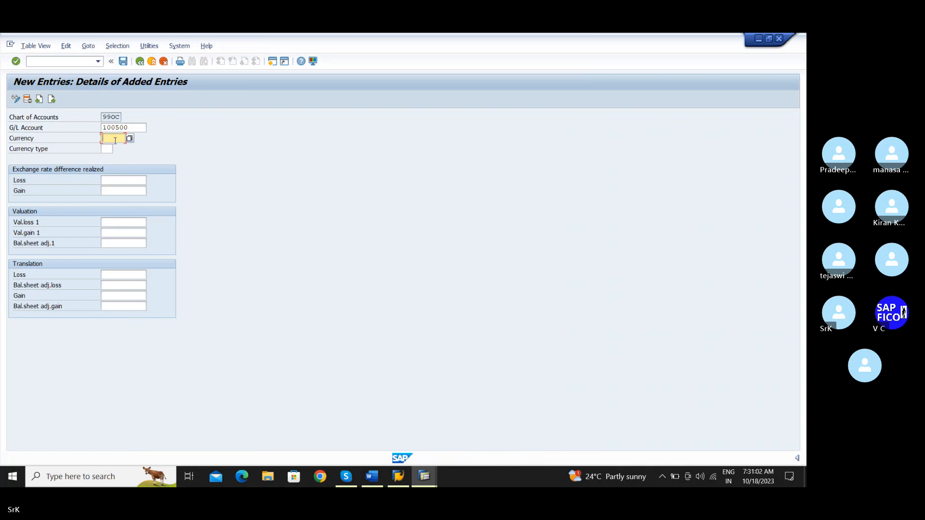
pyautogui.write('us')
pyautogui.press('BackSpace')
pyautogui.press('BackSpace')
pyautogui.press('BackSpace')
pyautogui.press('BackSpace')
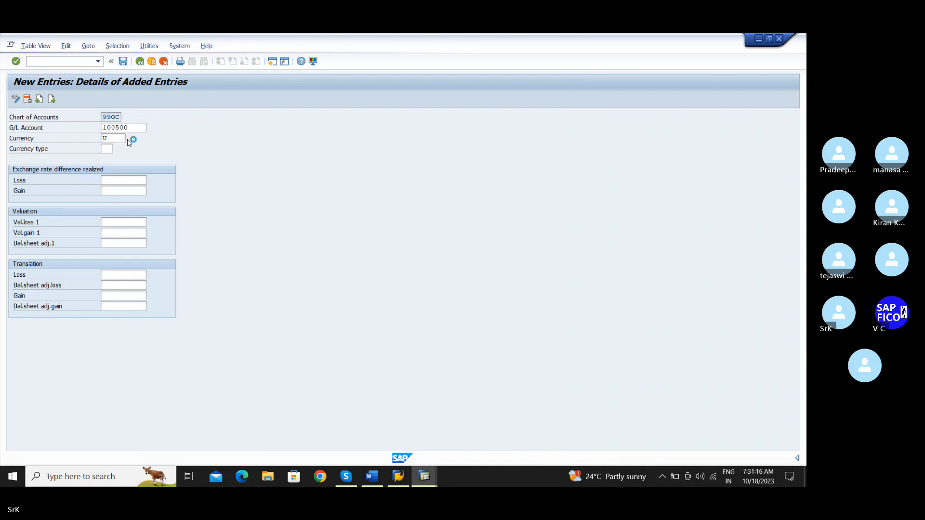
pyautogui.click(130, 139)
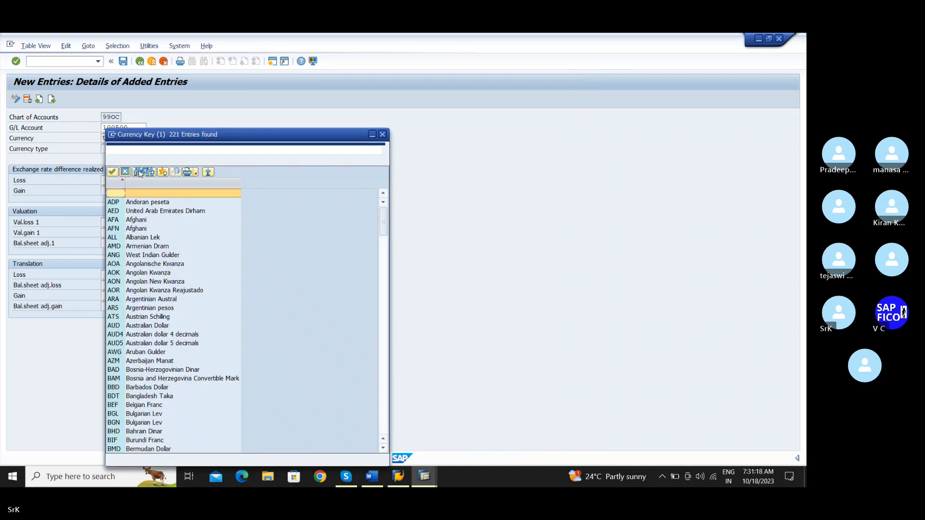
pyautogui.click(138, 173)
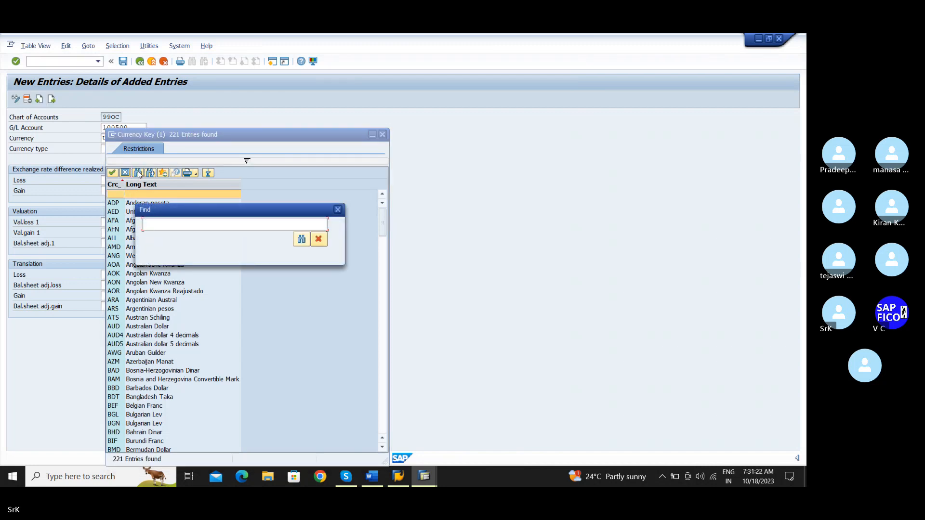
pyautogui.write('usd')
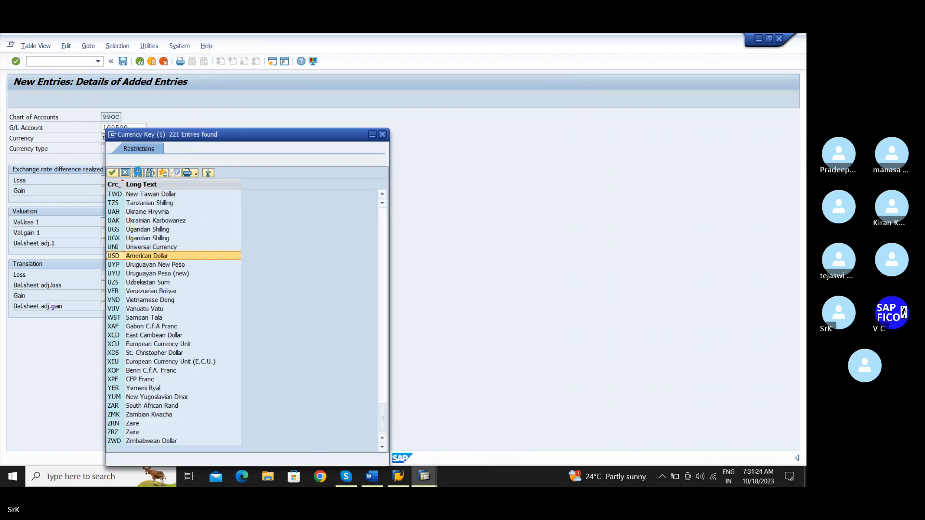
pyautogui.doubleClick(151, 256)
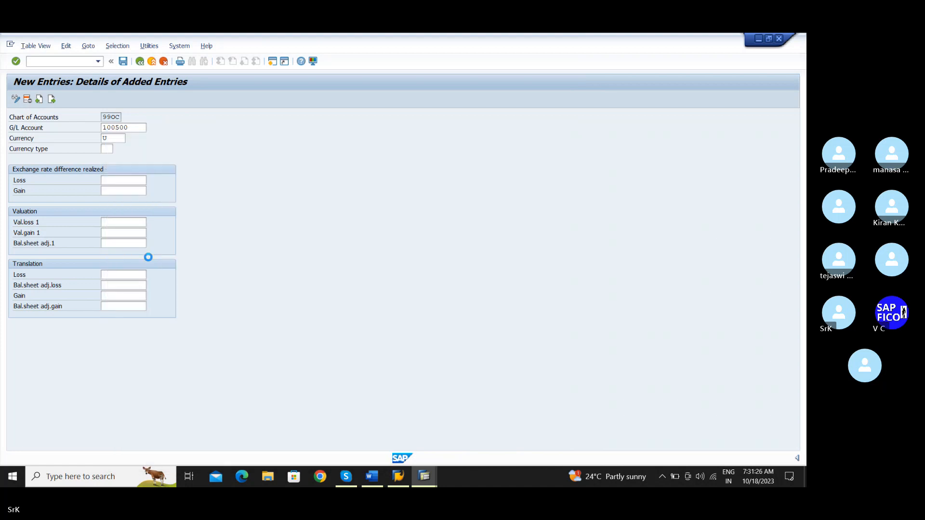
# Assign the Realized loss account 500101 as the loss account for realized exchange rate differences.
pyautogui.click(118, 181)
pyautogui.click(150, 181)
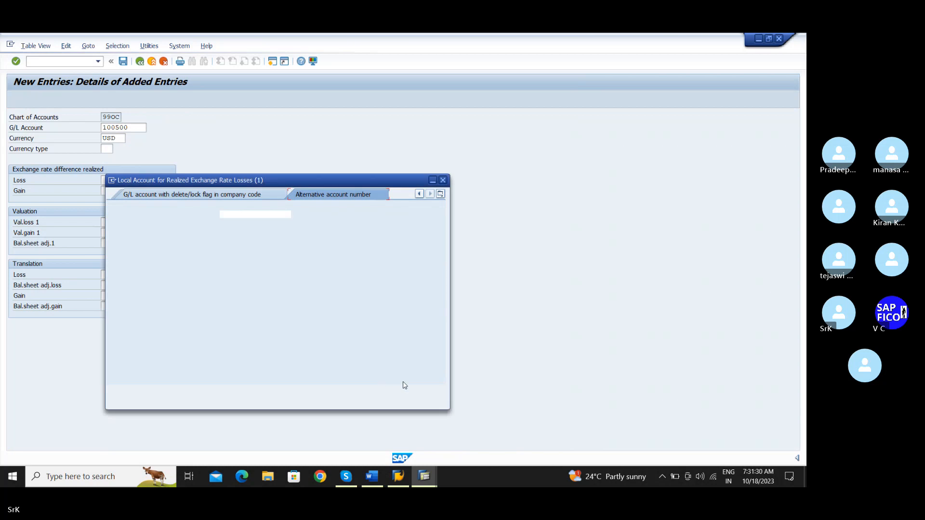
pyautogui.click(413, 391)
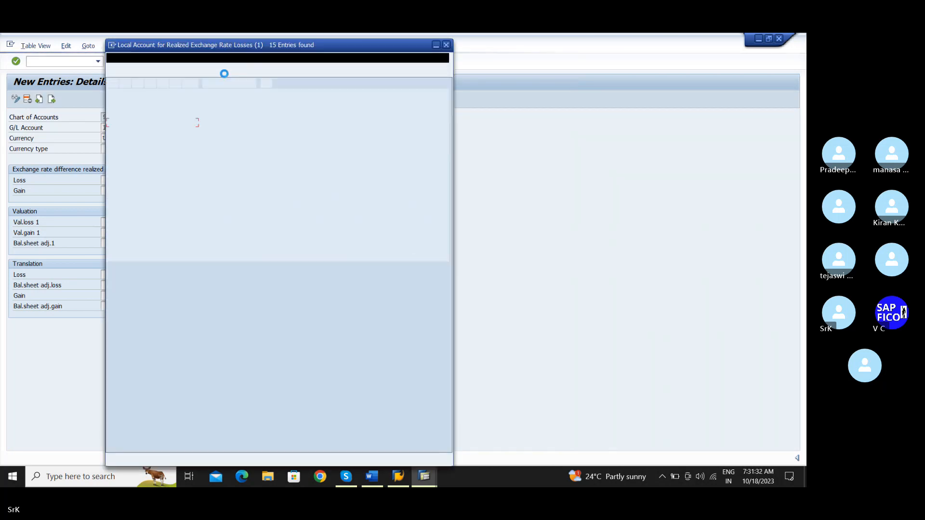
pyautogui.moveTo(234, 48); pyautogui.dragTo(380, 56)
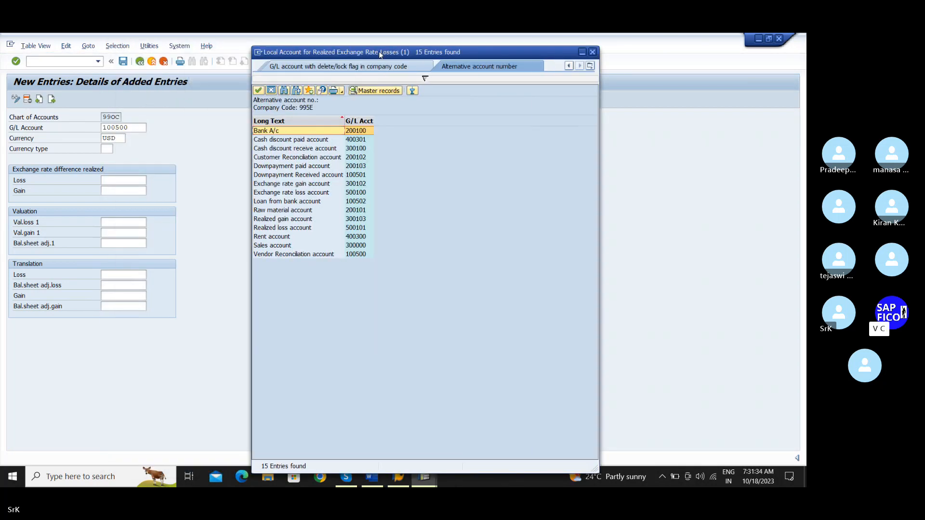
pyautogui.doubleClick(300, 229)
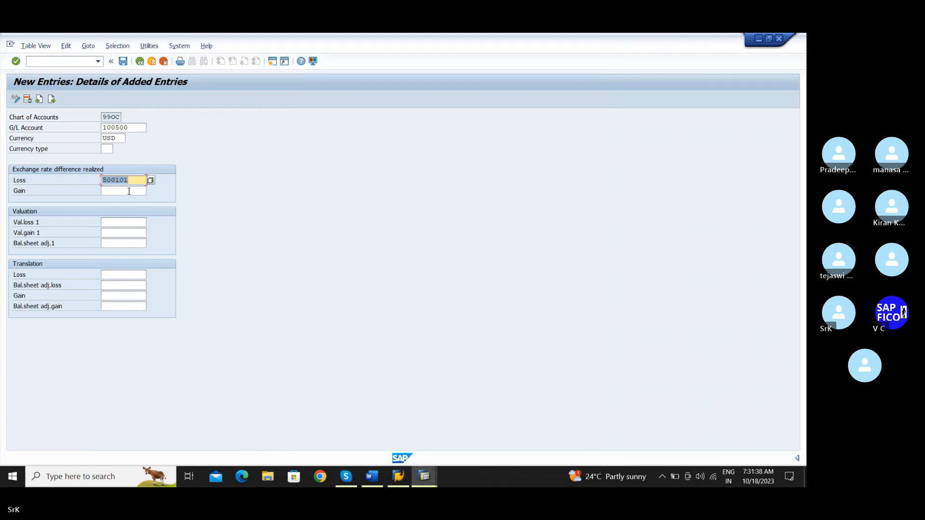
# Assign the Realized gain account 300103 as the gain account for realized exchange rate differences.
pyautogui.click(131, 189)
pyautogui.click(151, 191)
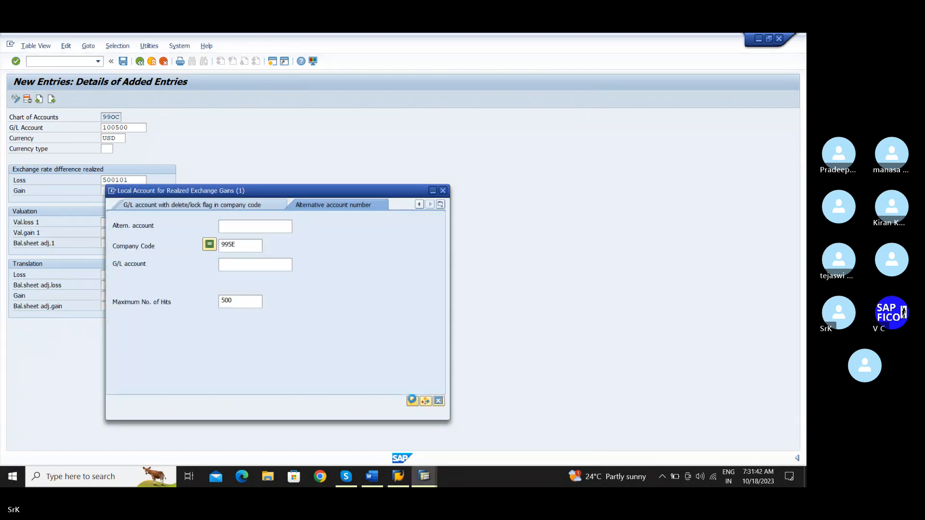
pyautogui.click(412, 401)
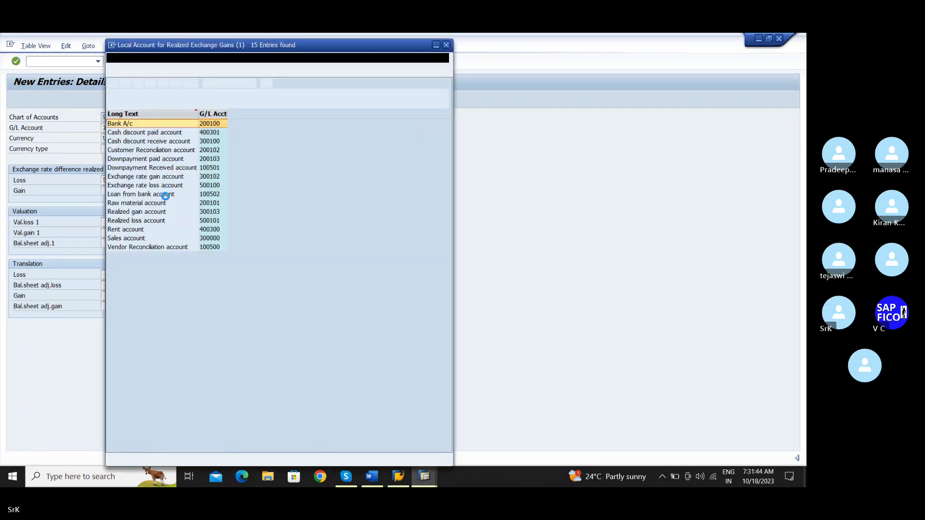
pyautogui.click(159, 213)
pyautogui.doubleClick(160, 214)
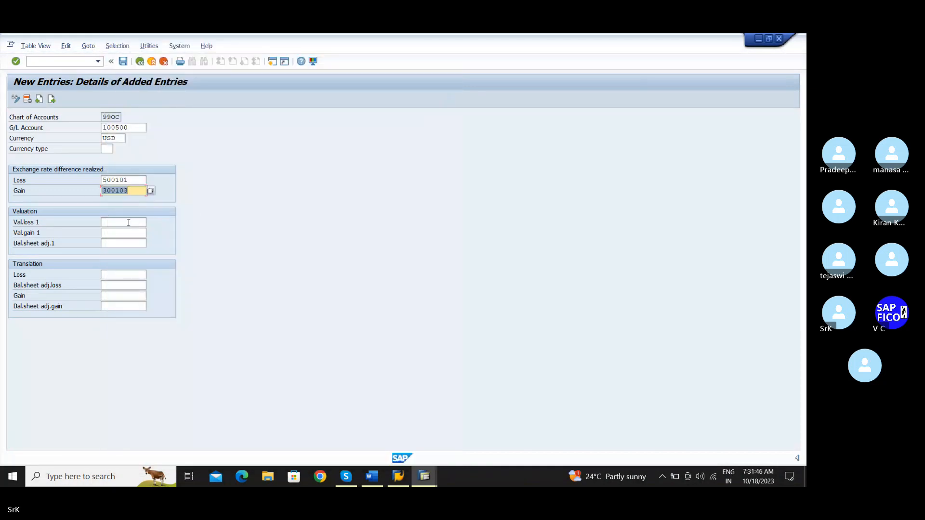
# Set the valuation loss account to 500101 and the valuation gain account to 300103.
pyautogui.click(152, 224)
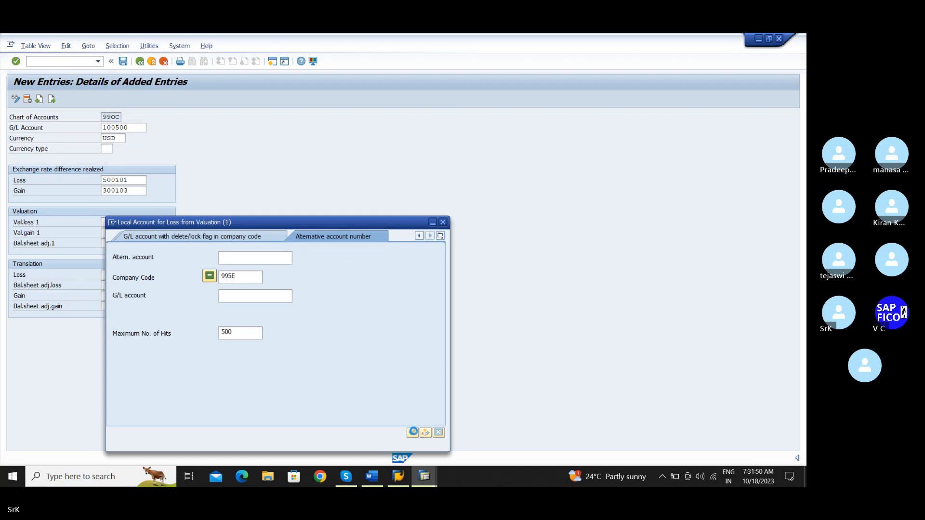
pyautogui.press('Return')
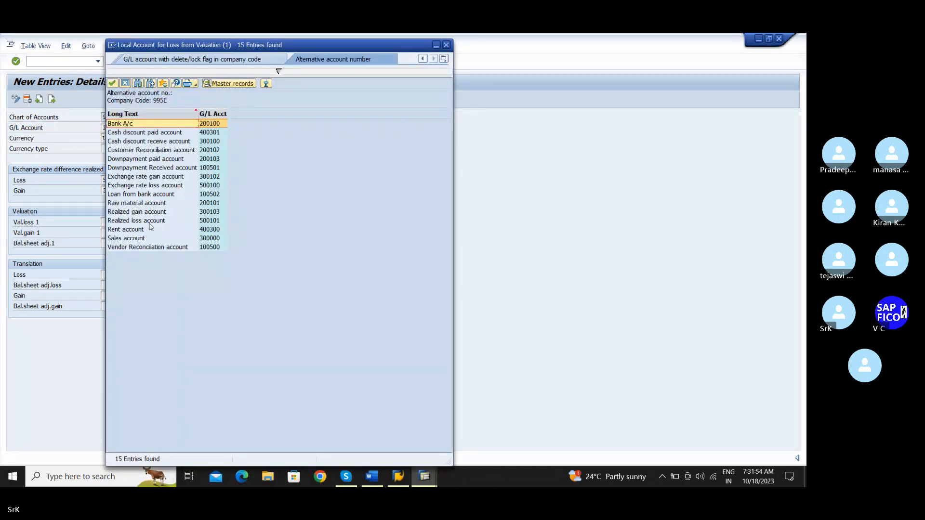
pyautogui.doubleClick(150, 221)
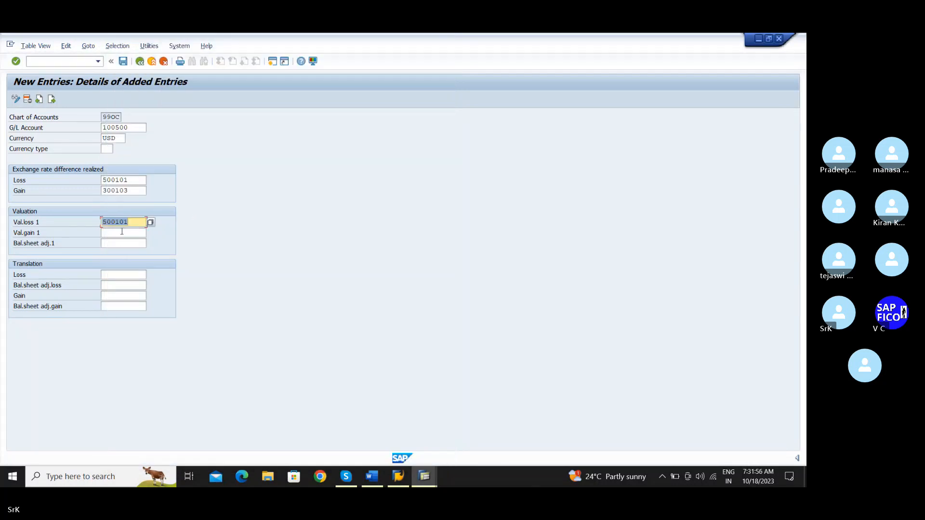
pyautogui.click(122, 231)
pyautogui.write('300')
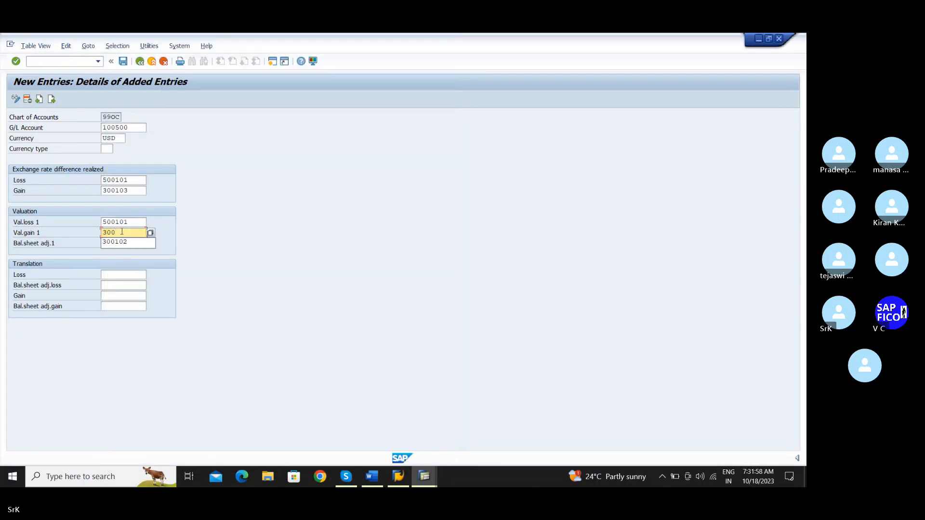
pyautogui.write('103')
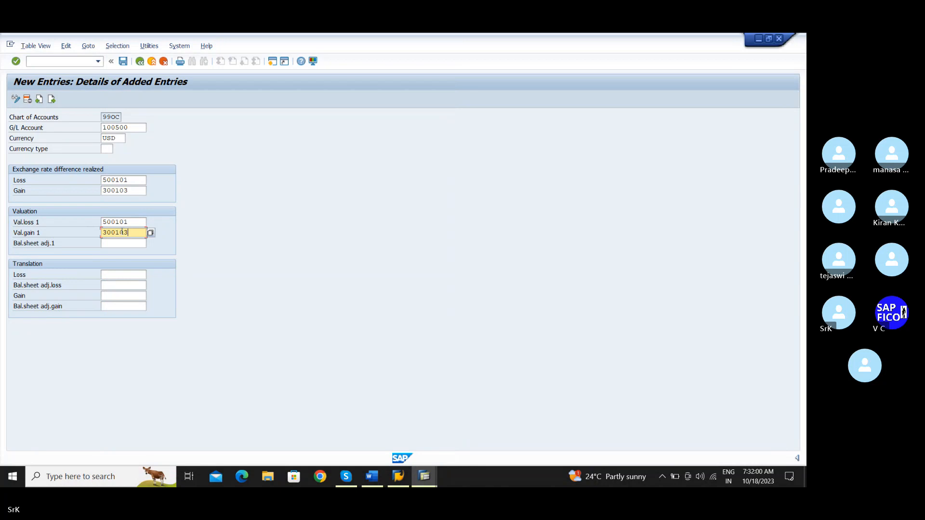
# Save the USD entry for account 100500 to customizing request EH7K931694 and return to the SAP Easy Access screen.
pyautogui.click(123, 61)
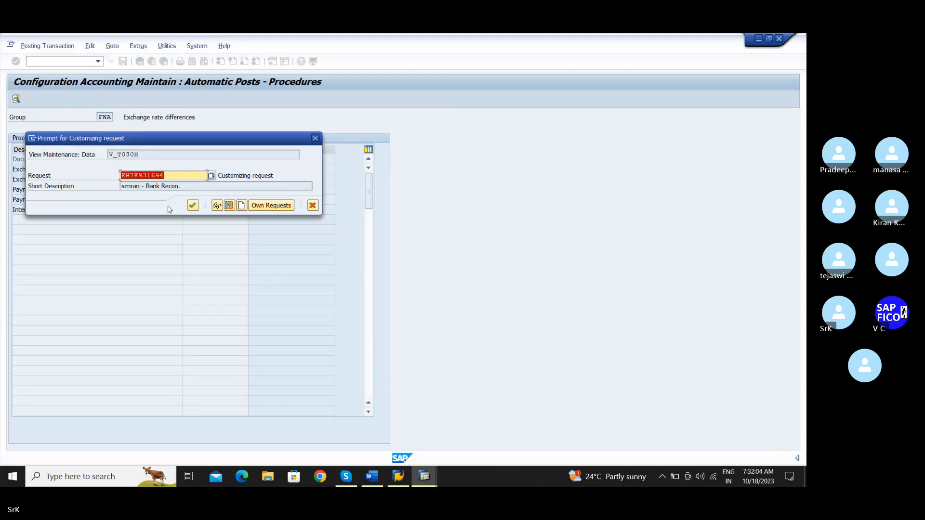
pyautogui.click(194, 207)
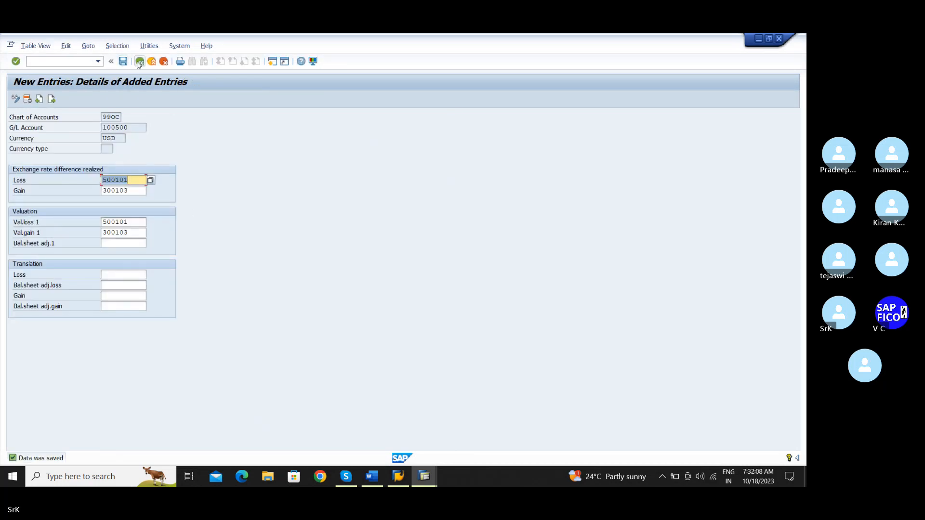
pyautogui.click(139, 62)
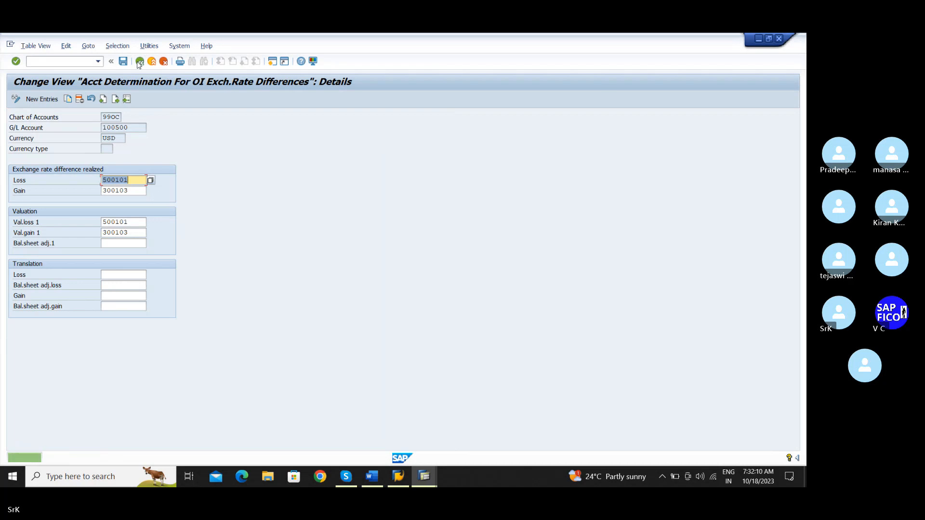
pyautogui.click(139, 62)
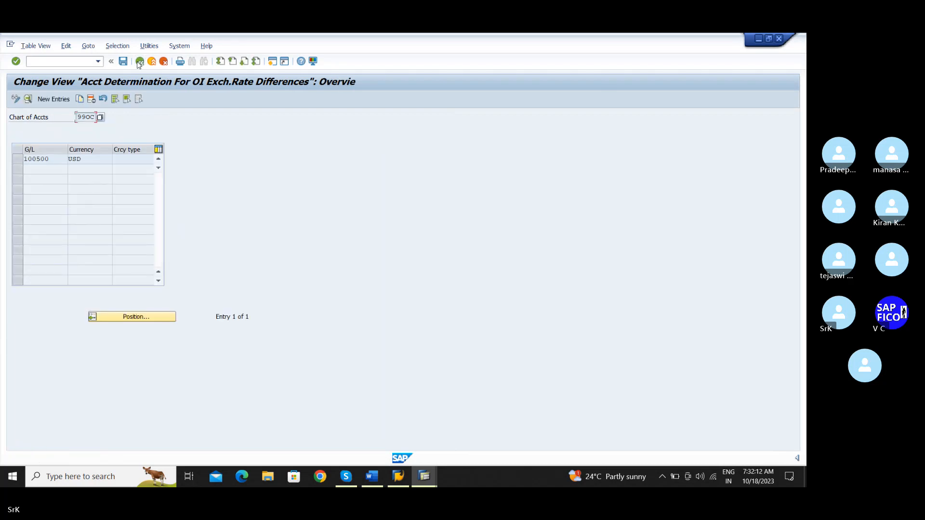
pyautogui.click(139, 62)
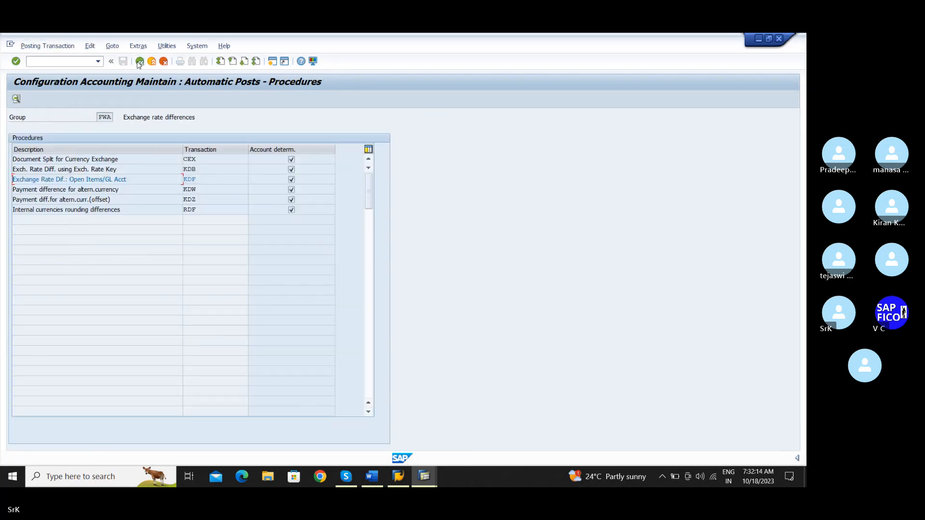
pyautogui.click(140, 62)
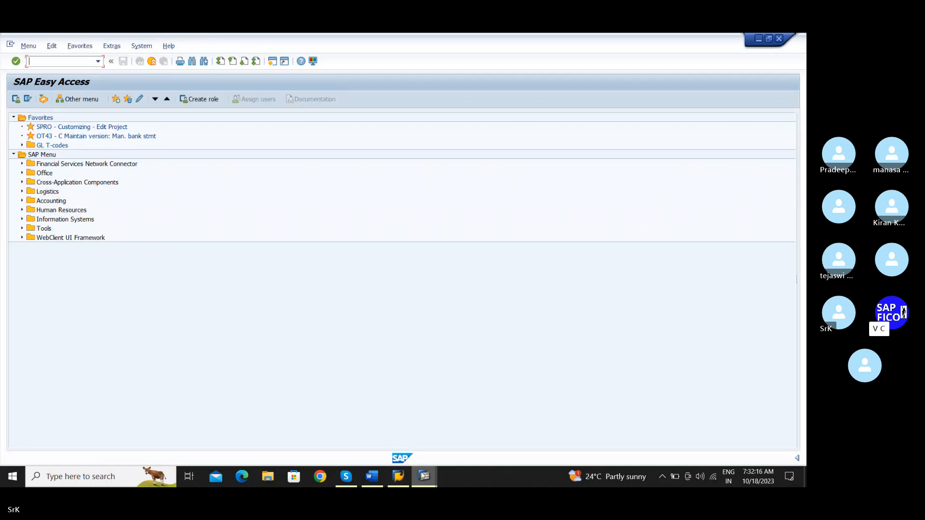
# Reopen transaction OBA1 in the SAP Easy Access session using the previously used command /noba1.
pyautogui.click(424, 475)
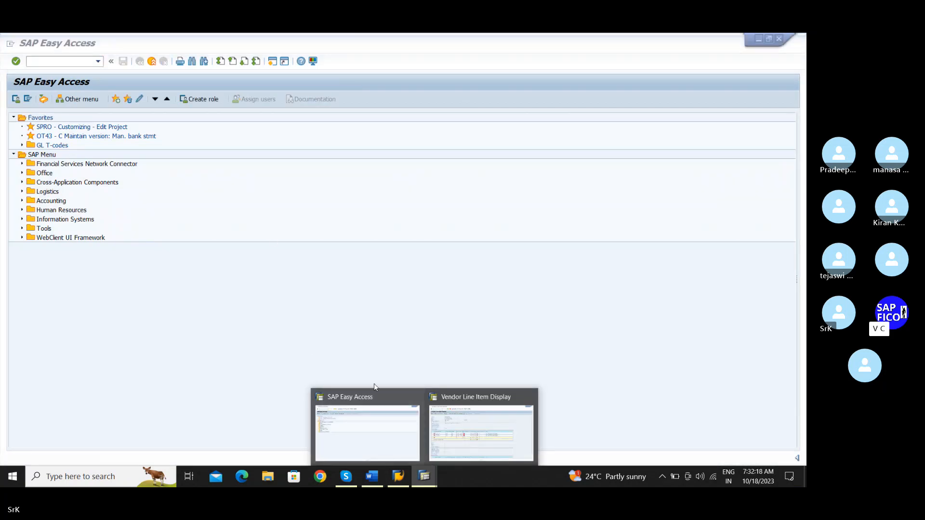
pyautogui.click(384, 401)
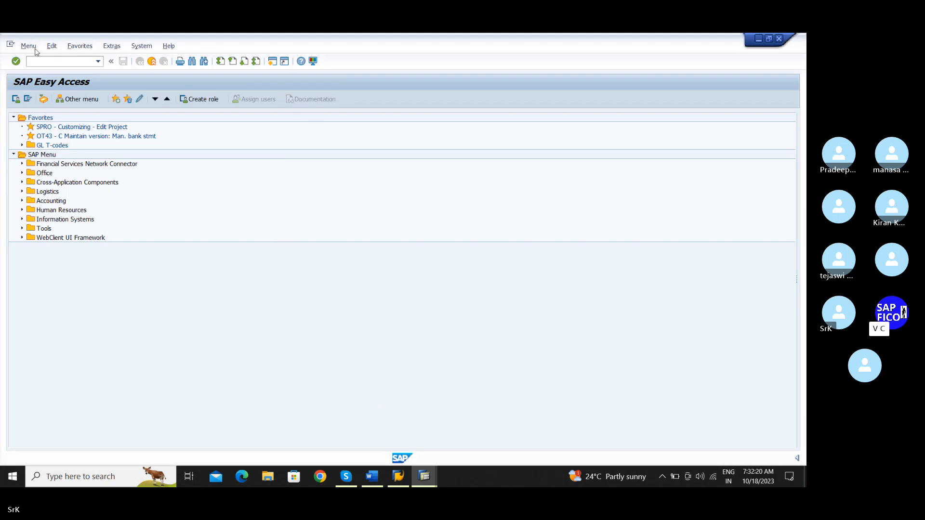
pyautogui.click(97, 62)
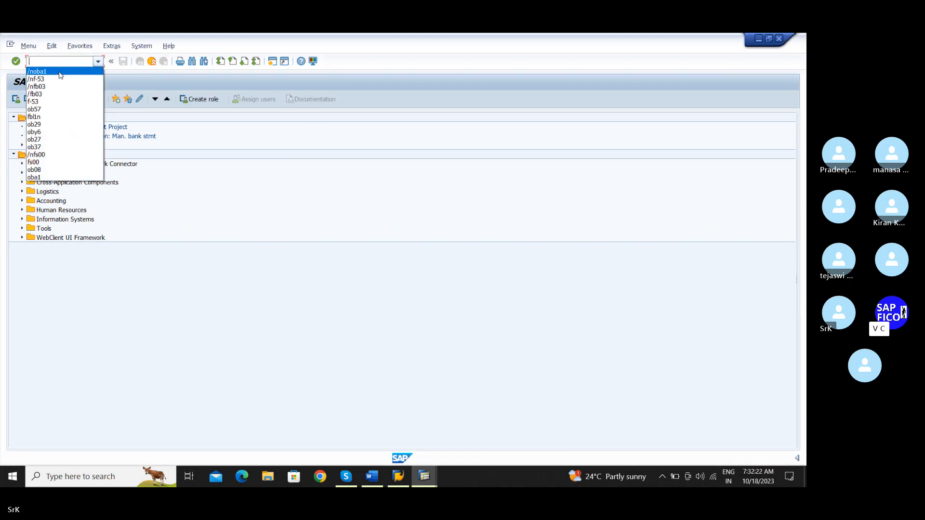
pyautogui.click(59, 72)
pyautogui.press('Return')
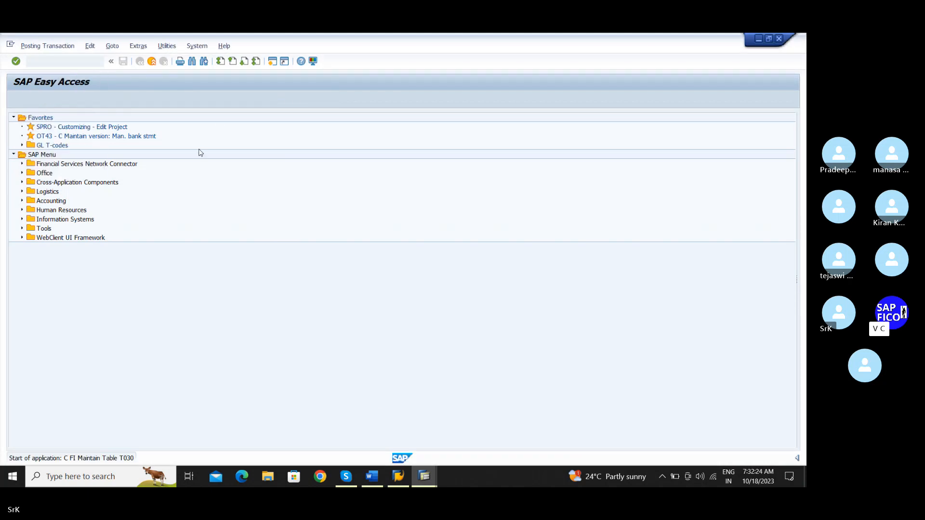
# Open the KDF procedure for open item exchange rate differences in chart of accounts 99OC and delete the USD entry for account 100500.
pyautogui.doubleClick(196, 171)
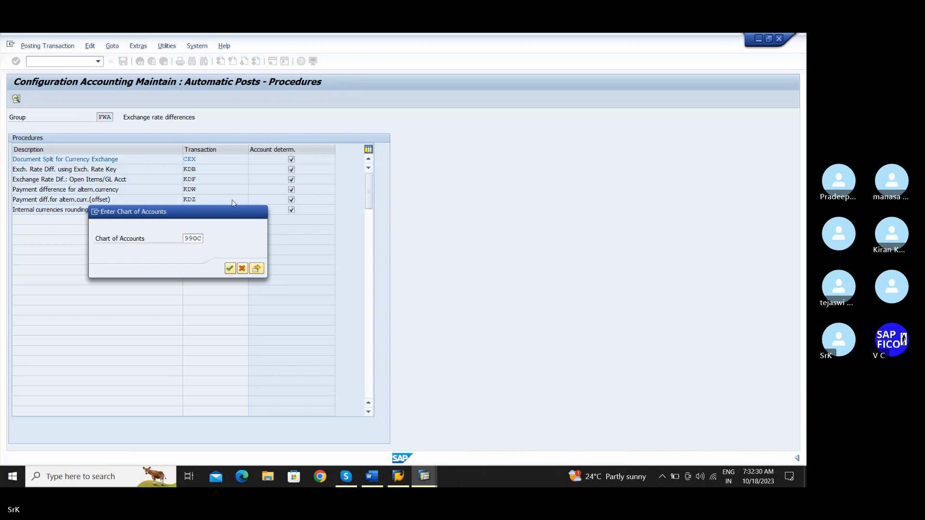
pyautogui.click(261, 212)
pyautogui.click(201, 178)
pyautogui.doubleClick(201, 179)
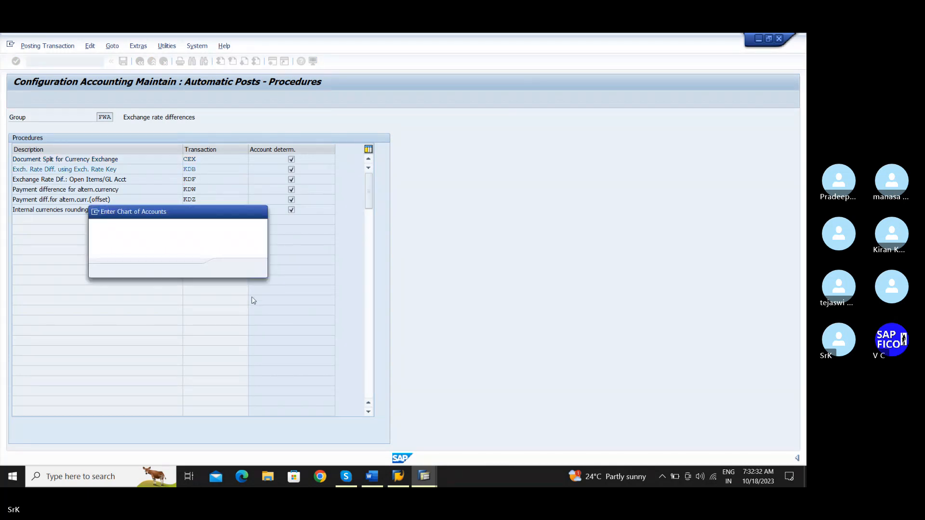
pyautogui.click(229, 269)
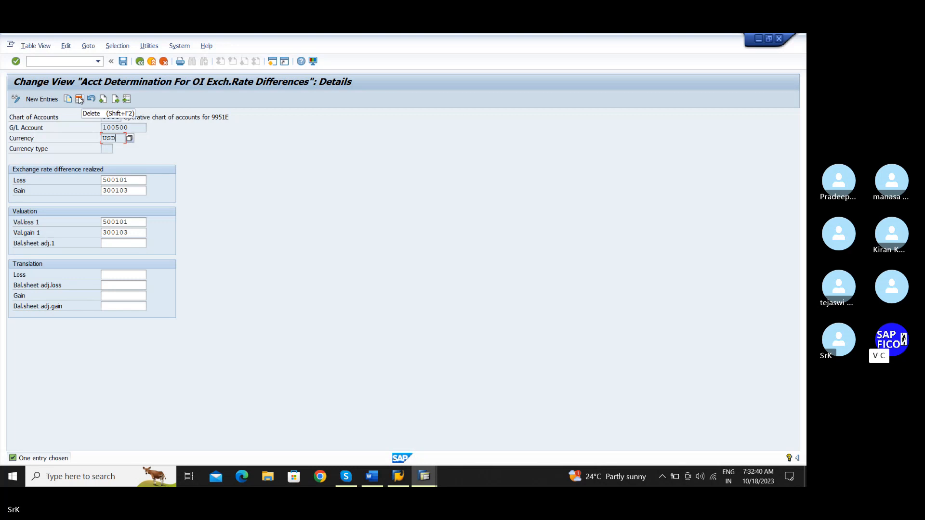
pyautogui.click(80, 100)
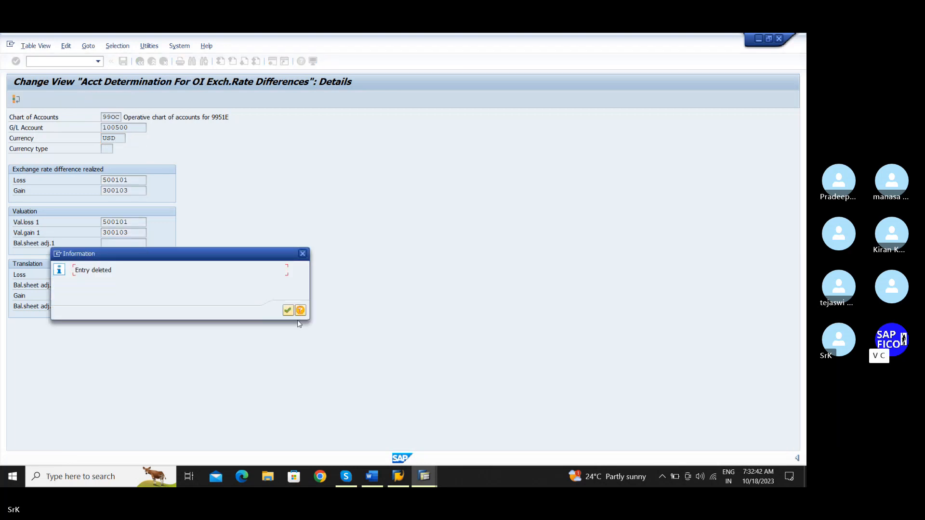
pyautogui.click(288, 310)
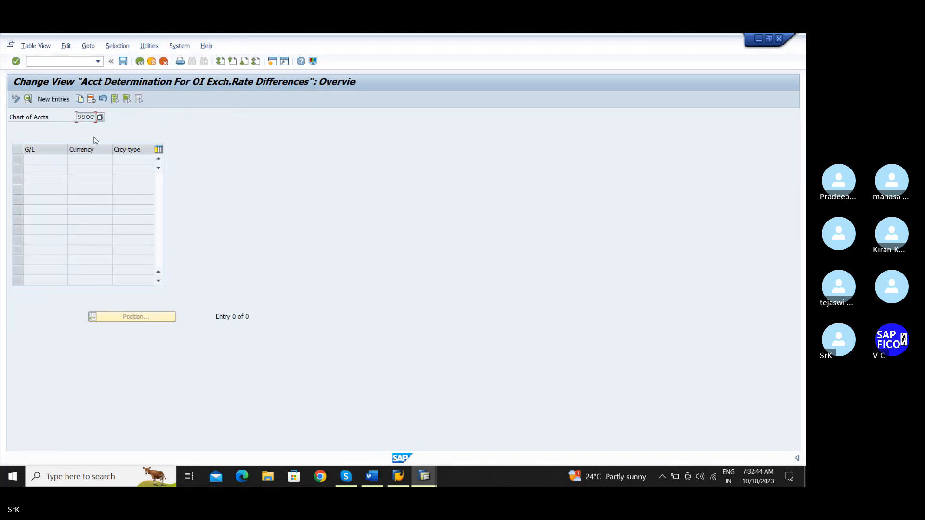
# Create a new entry for G/L account 100500 without a currency, with realized loss account 500101 and realized gain account 300103.
pyautogui.click(55, 99)
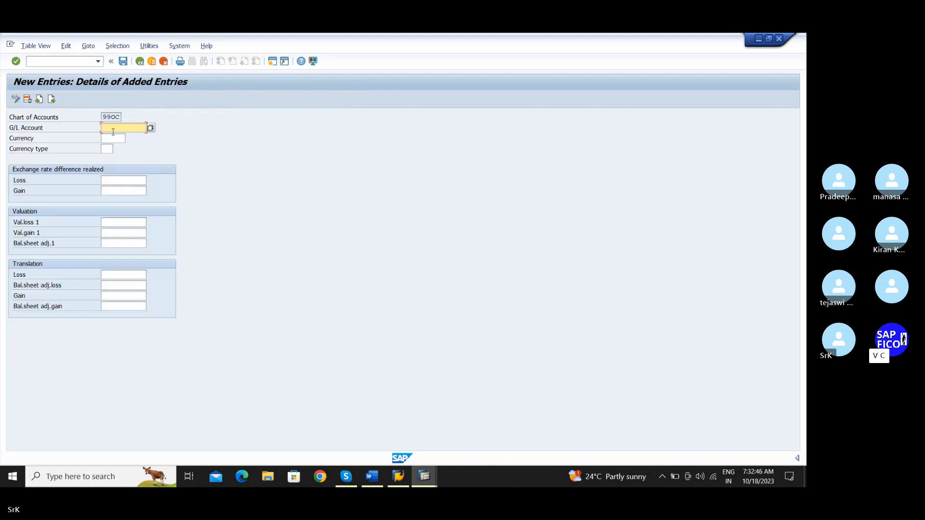
pyautogui.click(123, 126)
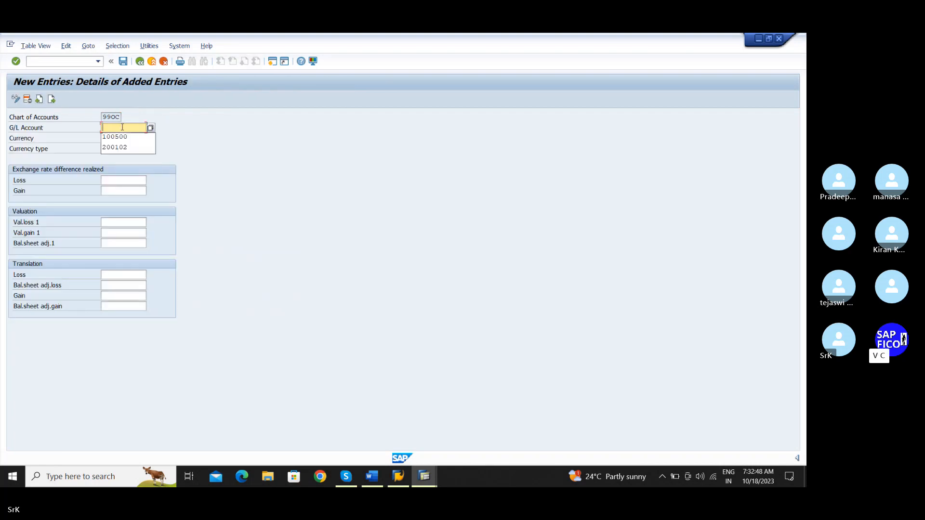
pyautogui.click(123, 137)
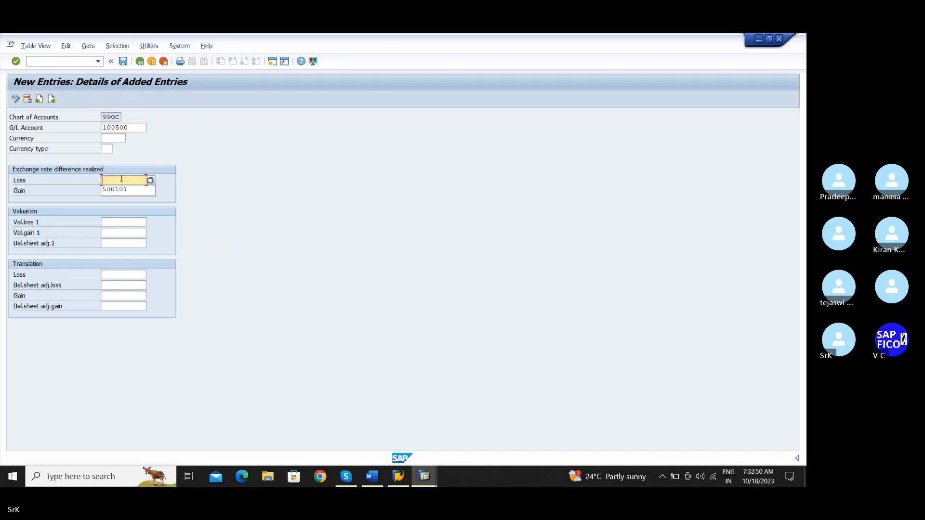
pyautogui.click(118, 189)
pyautogui.click(122, 190)
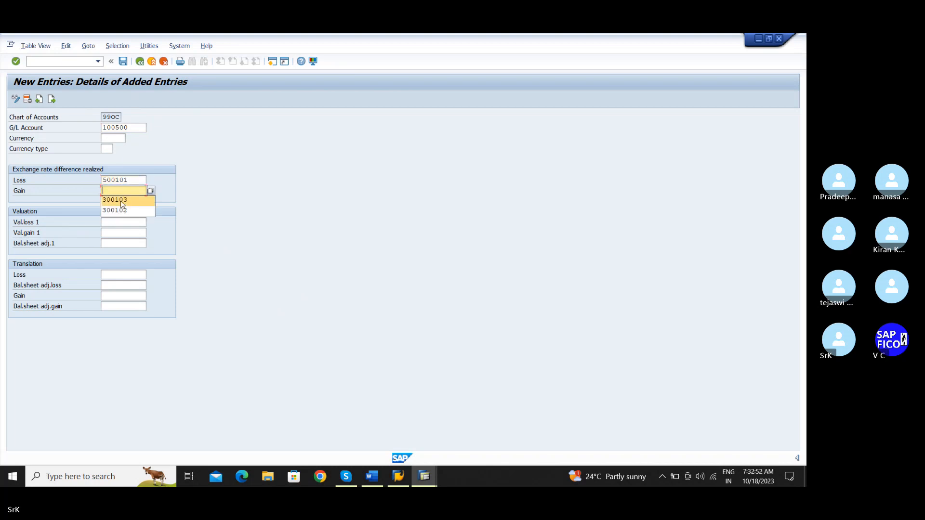
pyautogui.click(120, 200)
# Set the valuation loss account to 500101 and the valuation gain account to 300103, and save the entry to the customizing request.
pyautogui.click(123, 223)
pyautogui.click(122, 231)
pyautogui.click(124, 232)
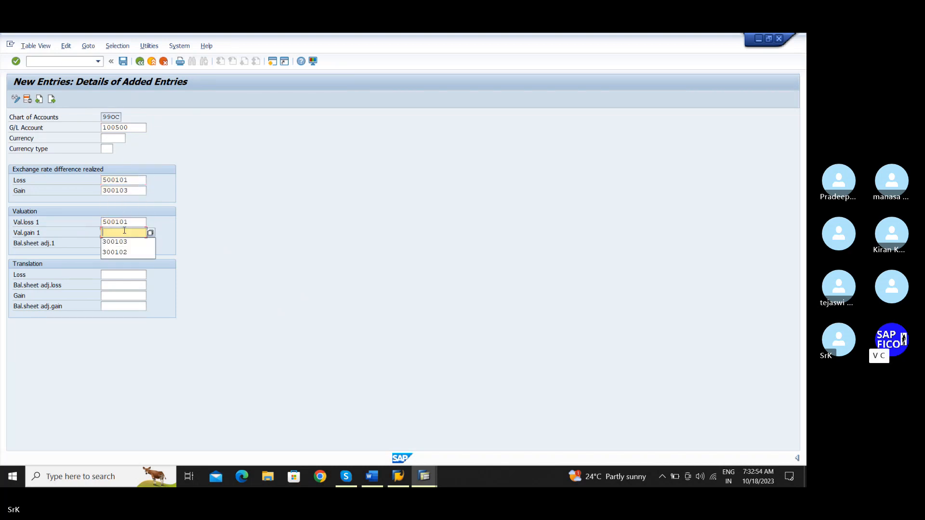
pyautogui.click(125, 243)
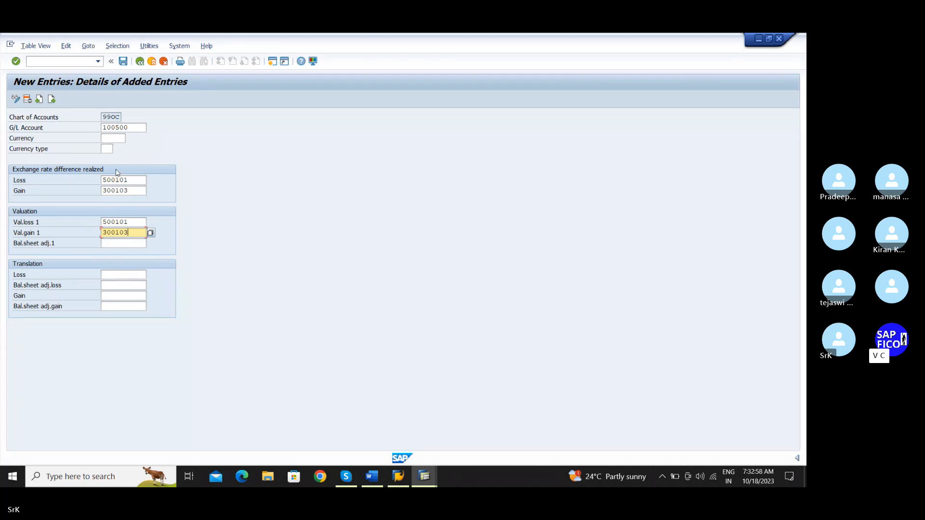
pyautogui.click(123, 61)
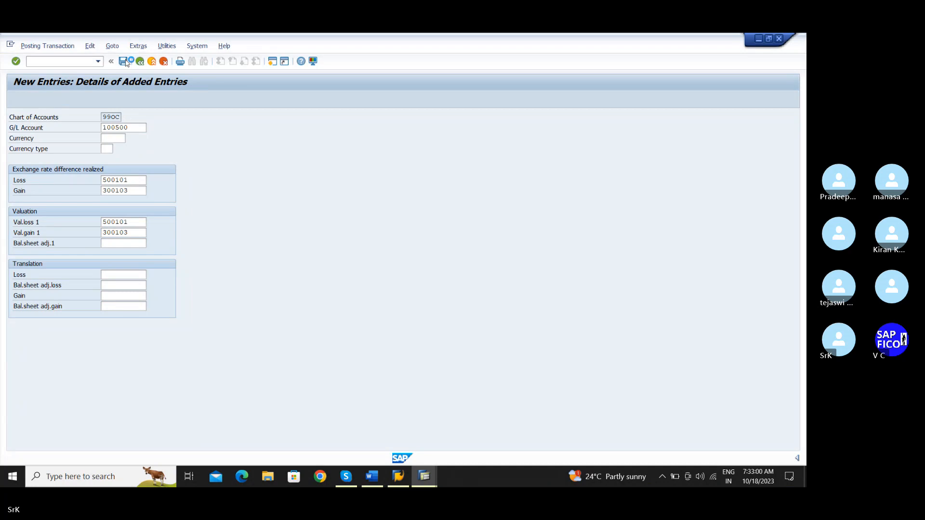
pyautogui.click(193, 205)
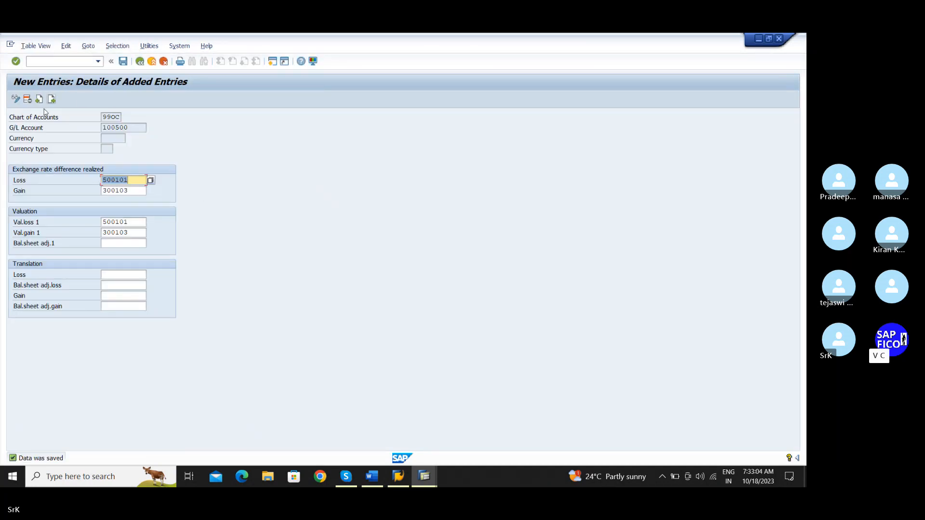
# Start another new entry and choose the Customer Reconciliation account 200102 of company code 995E as its G/L account.
pyautogui.click(139, 62)
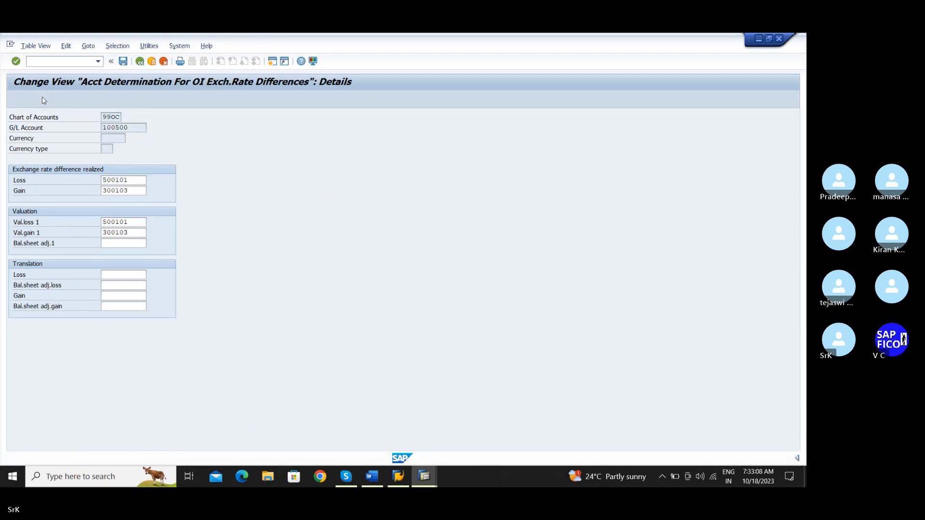
pyautogui.click(42, 100)
pyautogui.click(123, 128)
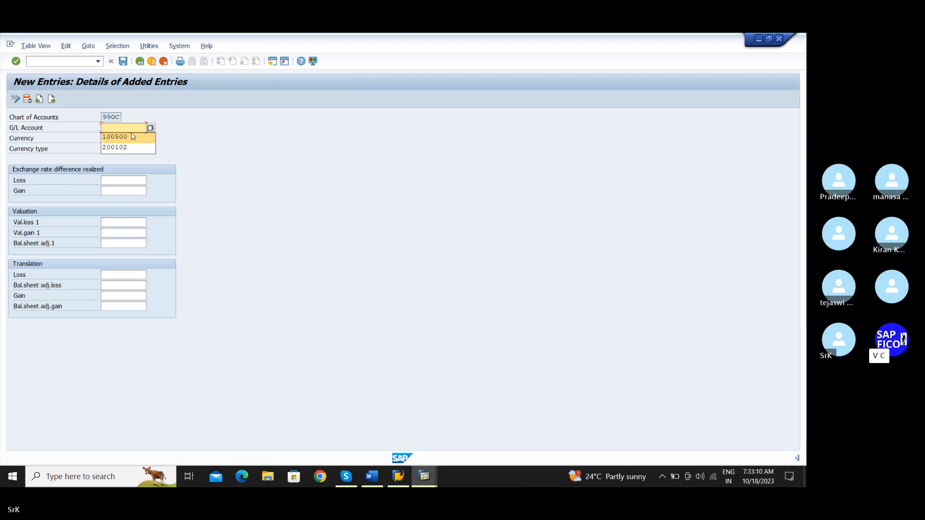
pyautogui.click(150, 128)
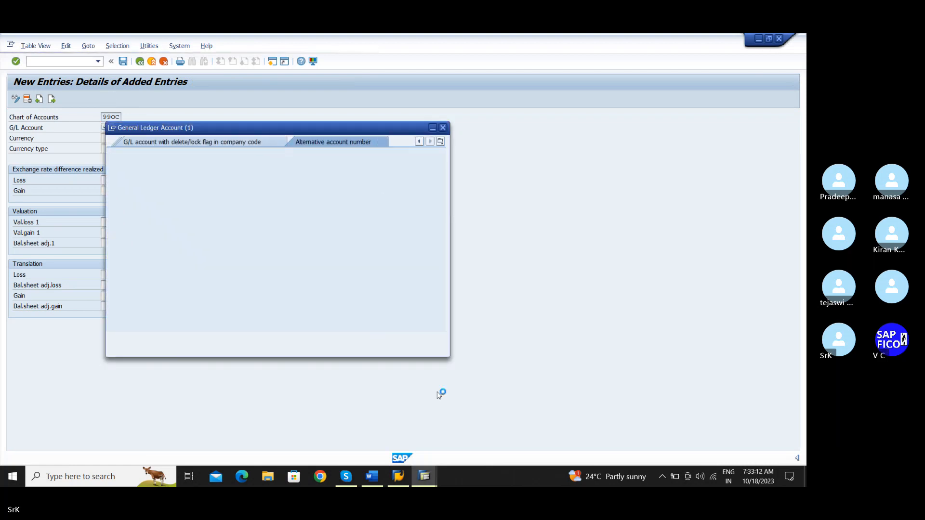
pyautogui.click(411, 337)
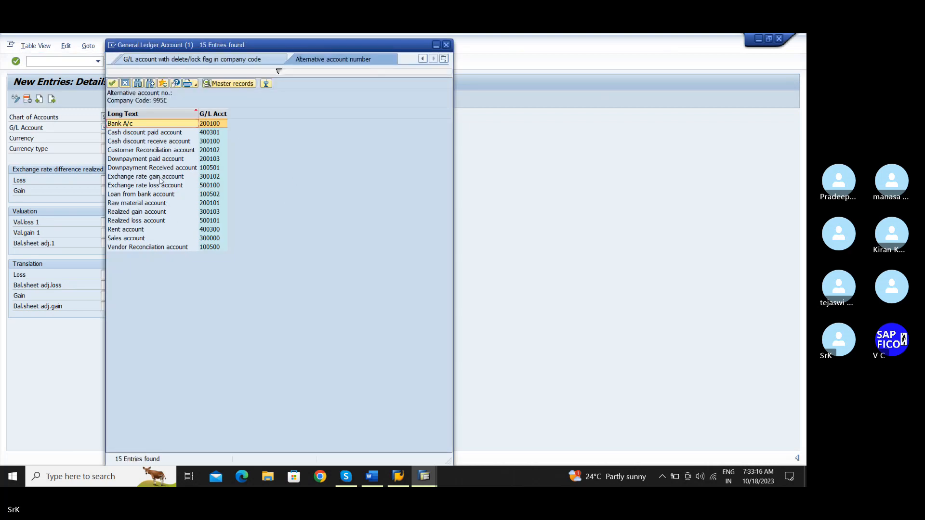
pyautogui.doubleClick(140, 150)
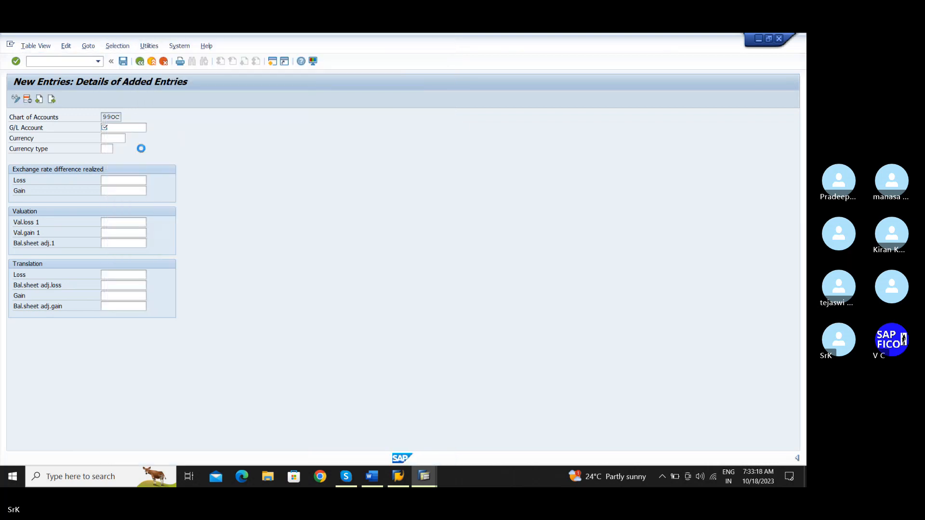
# Leave the currency blank and assign the Realized loss account 500101 as the realized loss account for G/L account 200102.
pyautogui.click(112, 140)
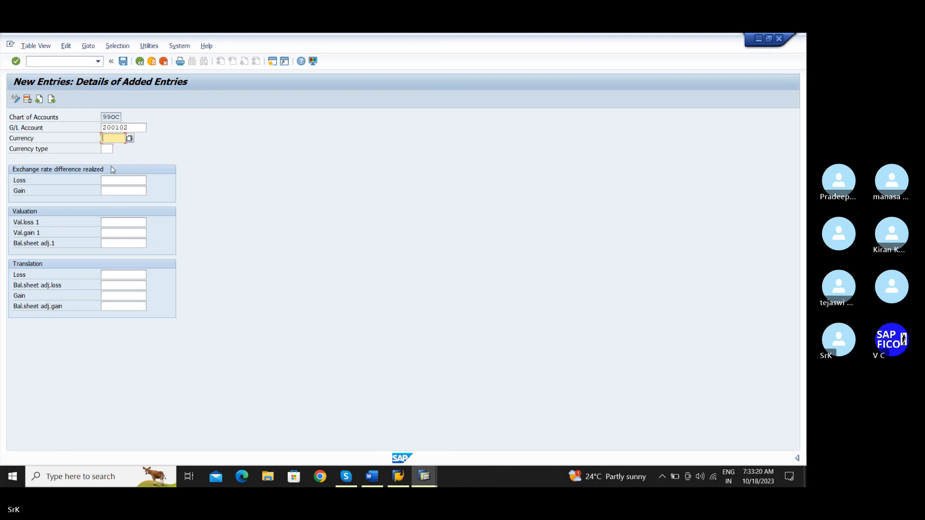
pyautogui.click(113, 180)
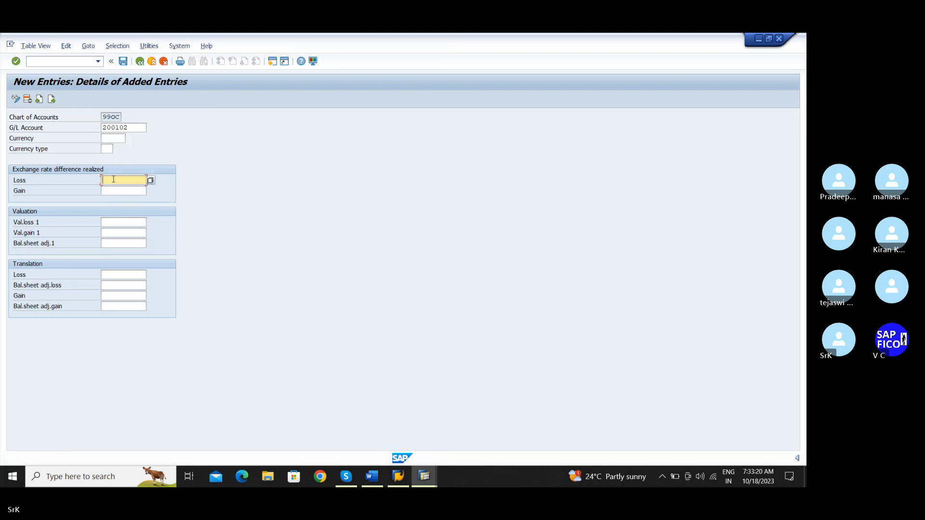
pyautogui.click(150, 181)
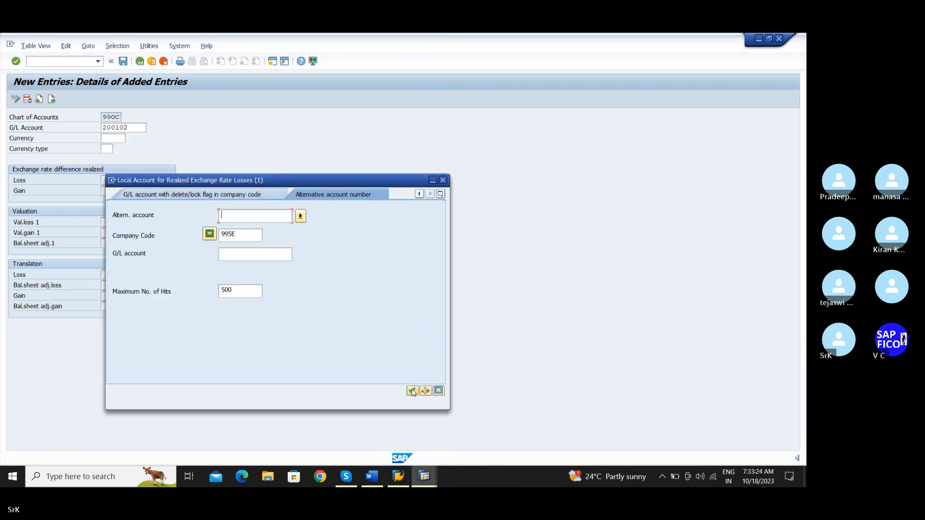
pyautogui.click(411, 390)
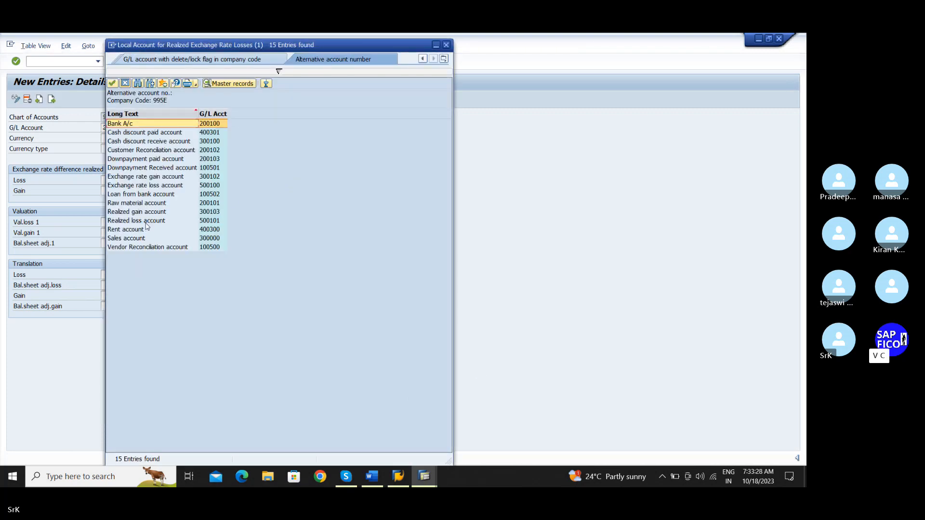
pyautogui.doubleClick(149, 221)
# Assign the Realized gain account 300103 of company code 995E as the realized gain account for G/L account 200102.
pyautogui.click(124, 190)
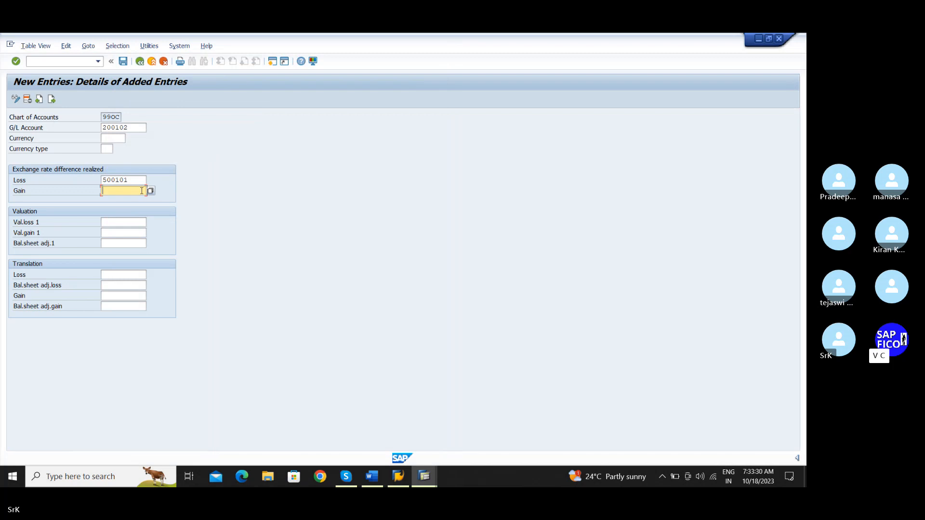
pyautogui.click(151, 191)
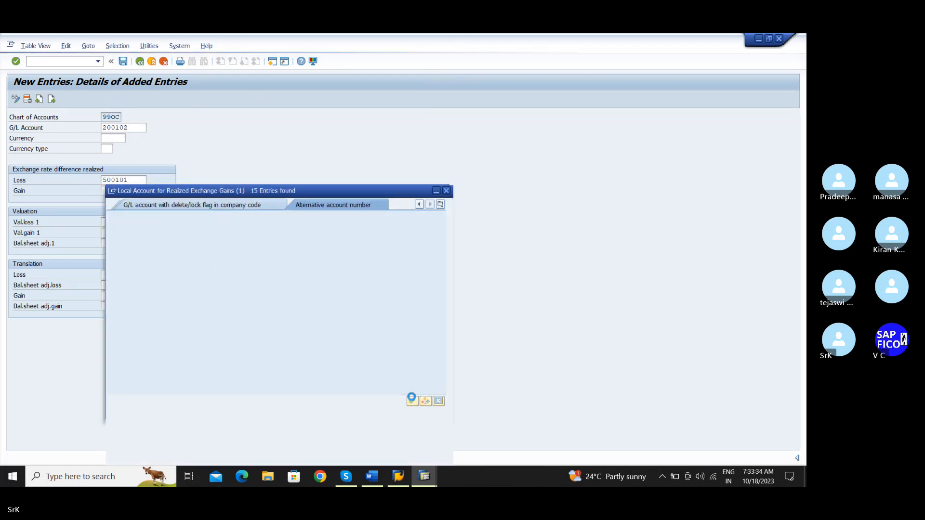
pyautogui.click(412, 400)
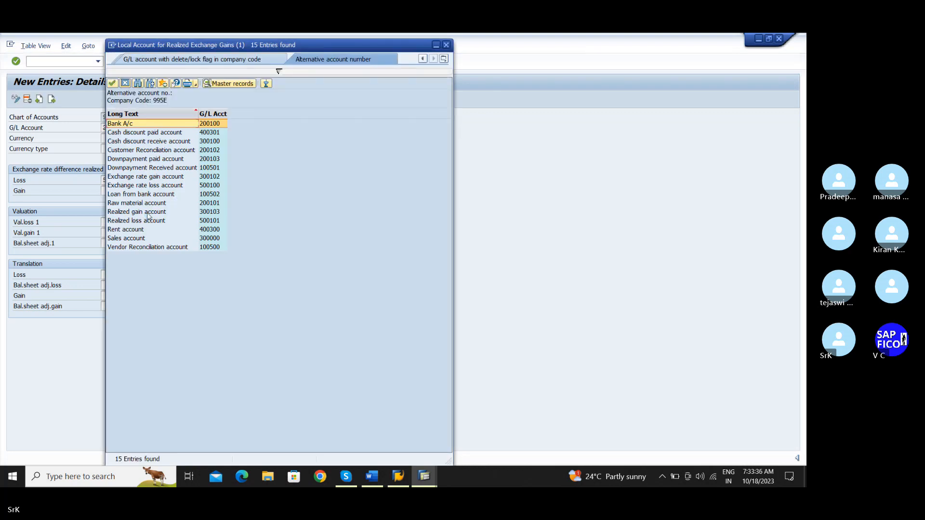
pyautogui.click(148, 212)
pyautogui.doubleClick(148, 212)
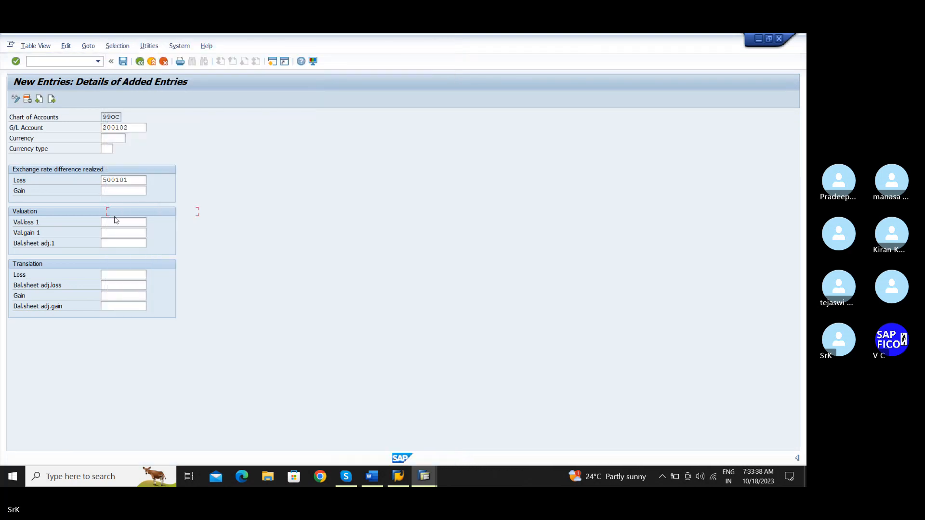
# Set the valuation loss account to 500101 and the valuation gain account to 300103, save the entry and return to the exchange rate difference procedures.
pyautogui.click(121, 223)
pyautogui.click(121, 231)
pyautogui.click(123, 233)
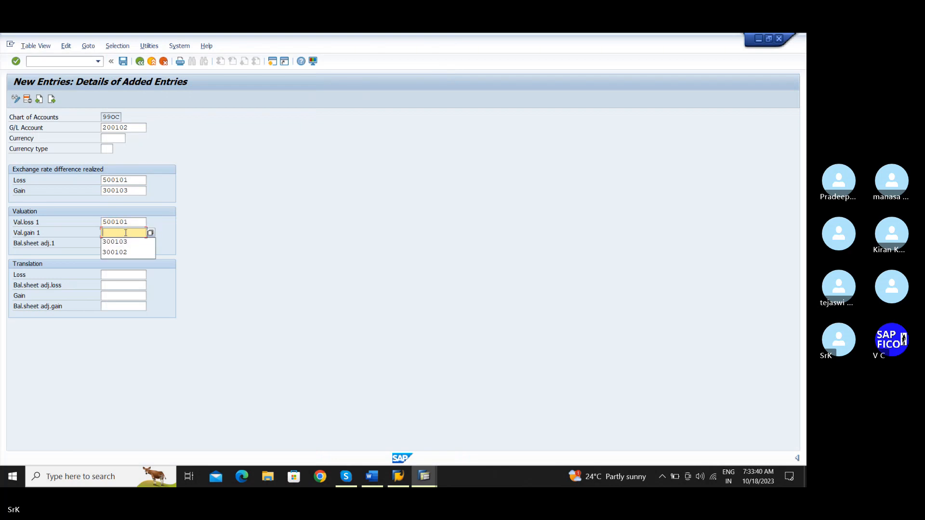
pyautogui.click(128, 244)
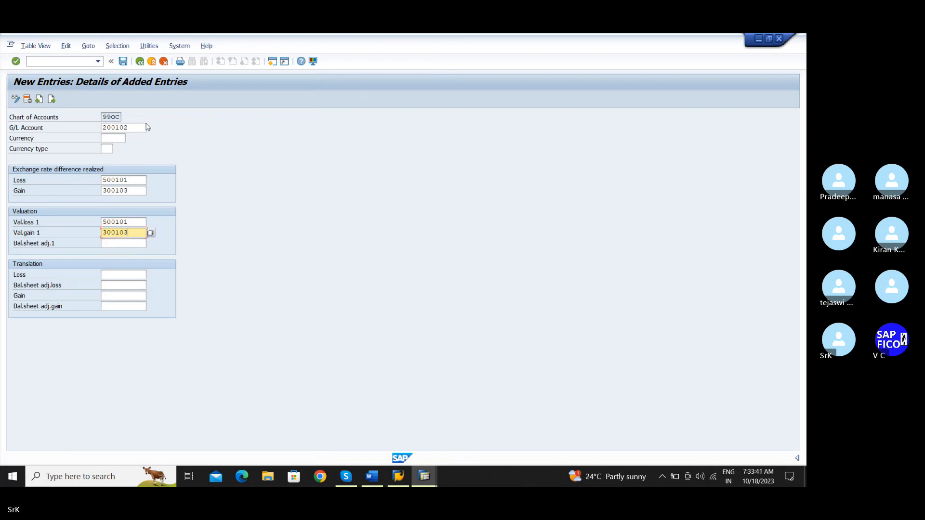
pyautogui.click(123, 61)
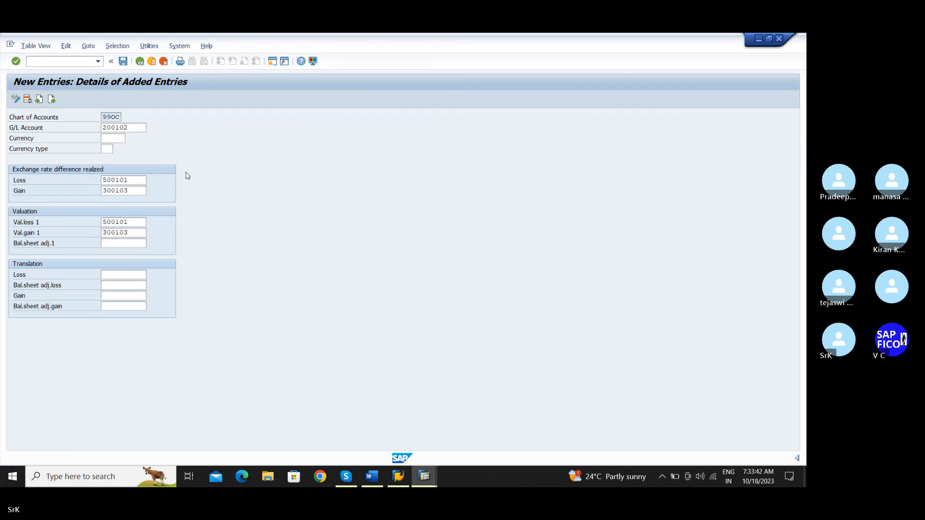
pyautogui.click(140, 62)
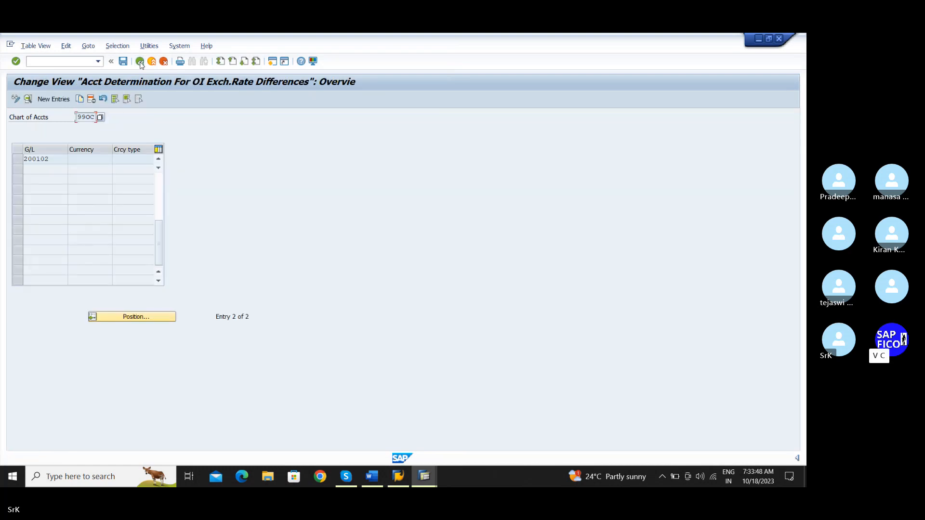
pyautogui.click(140, 62)
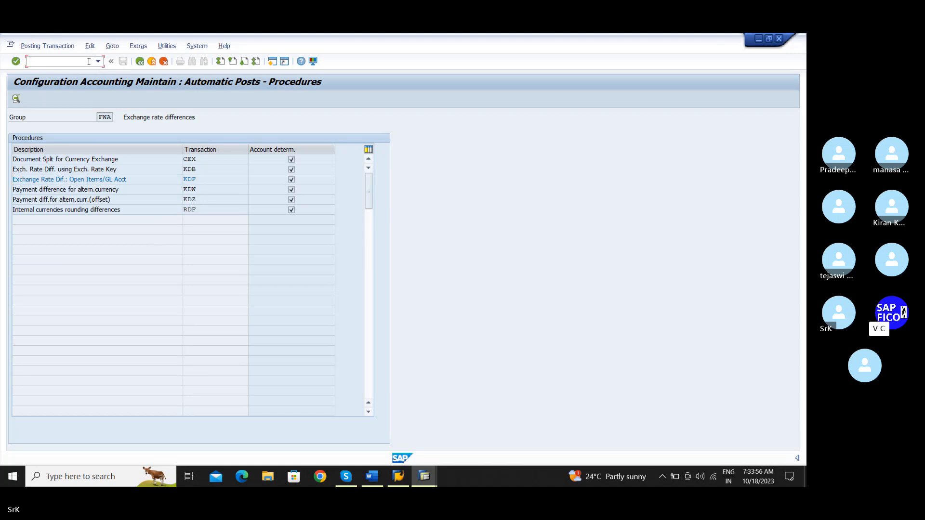
# Open outgoing payments (F-53) and enter document date 18.10.2023, company code 995E, currency USD and exchange rate 90.
pyautogui.write('/nf-53')
pyautogui.press('Return')
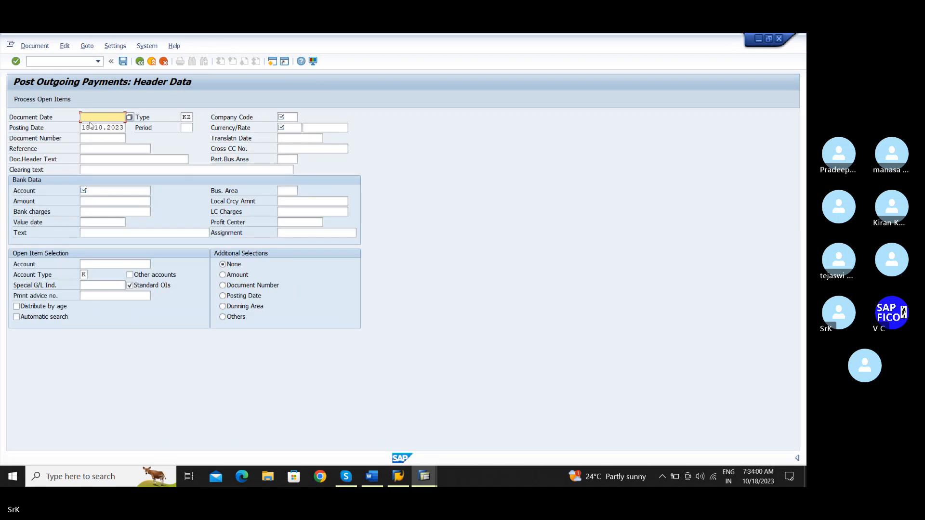
pyautogui.click(122, 117)
pyautogui.click(102, 127)
pyautogui.click(288, 117)
pyautogui.click(292, 129)
pyautogui.click(293, 129)
pyautogui.click(292, 138)
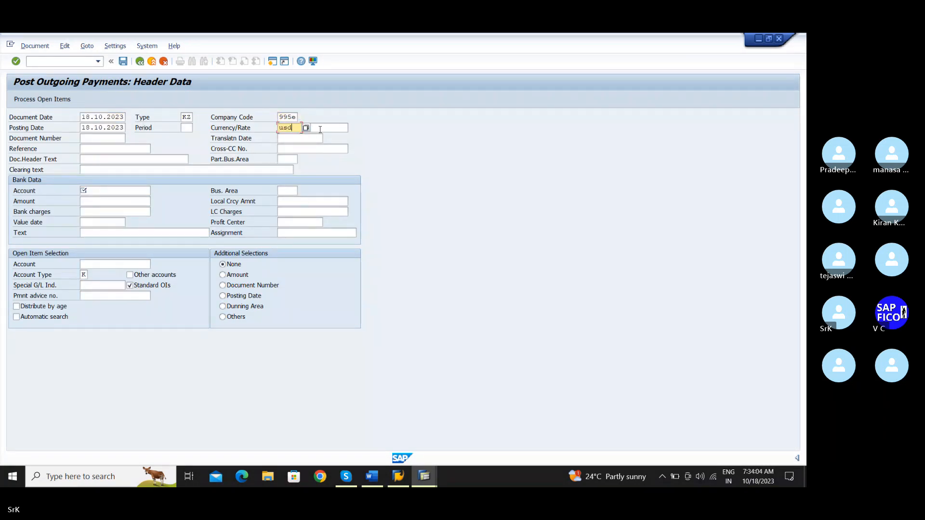
pyautogui.click(319, 128)
pyautogui.click(320, 139)
# Set the clearing text and item text to payment to vendor, with bank account 200100 and amount 1500.
pyautogui.click(112, 169)
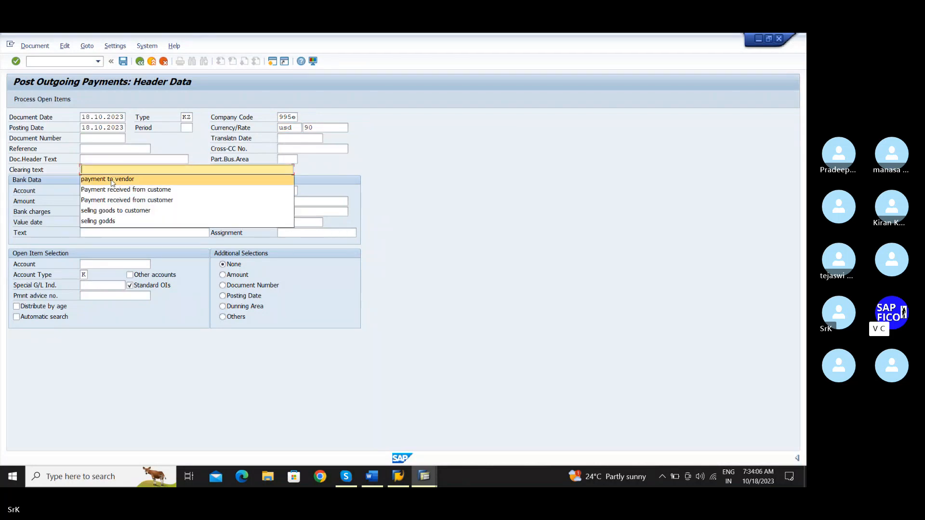
pyautogui.click(110, 178)
pyautogui.click(115, 191)
pyautogui.click(116, 201)
pyautogui.click(116, 202)
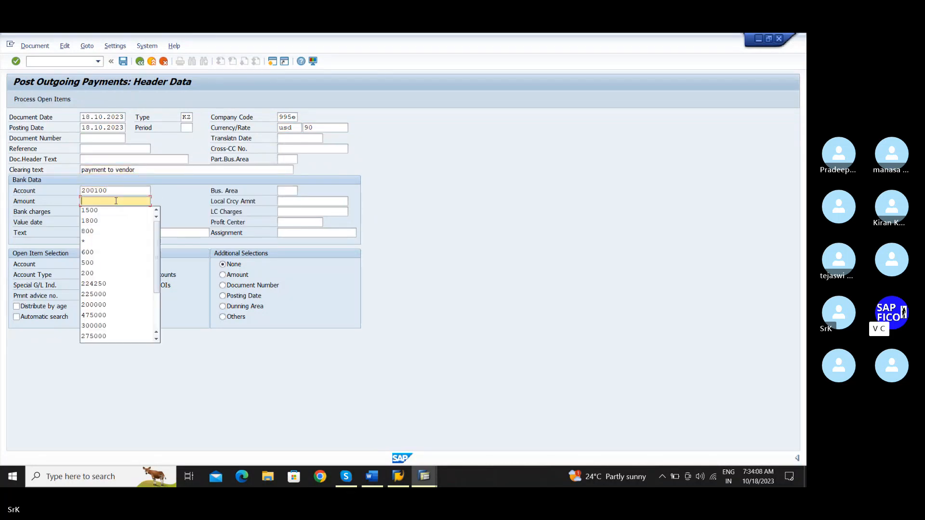
pyautogui.click(116, 210)
pyautogui.click(119, 235)
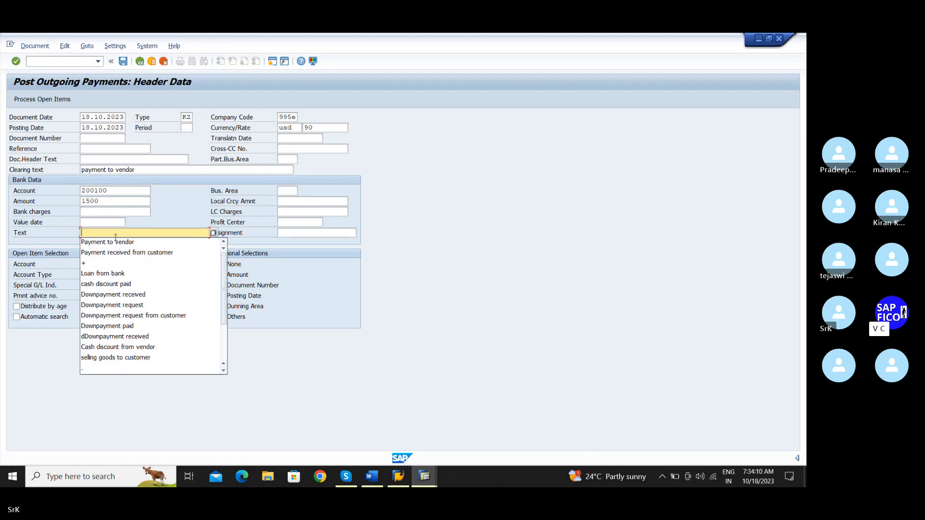
pyautogui.click(116, 241)
pyautogui.click(110, 263)
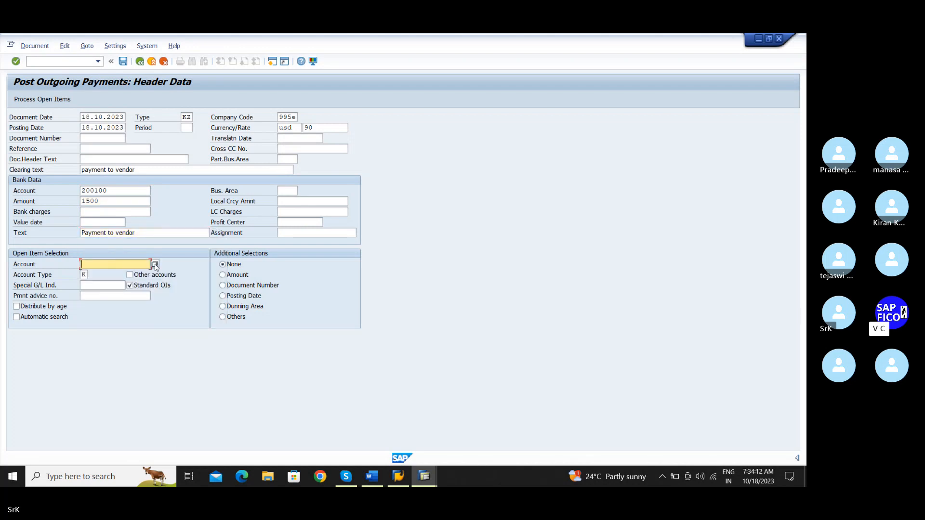
# Choose vendor JSW SUPPLIERS of company code 995E for the open item selection and try to process the payment.
pyautogui.click(155, 264)
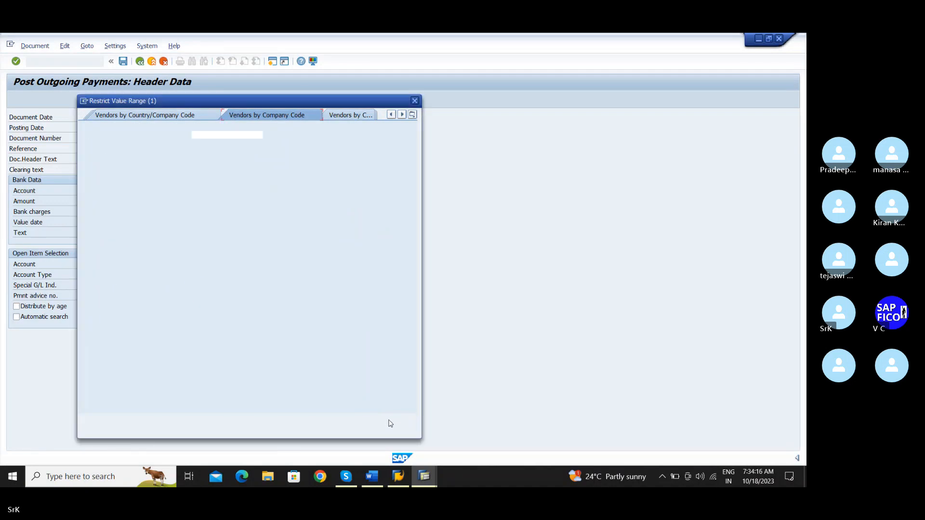
pyautogui.click(384, 419)
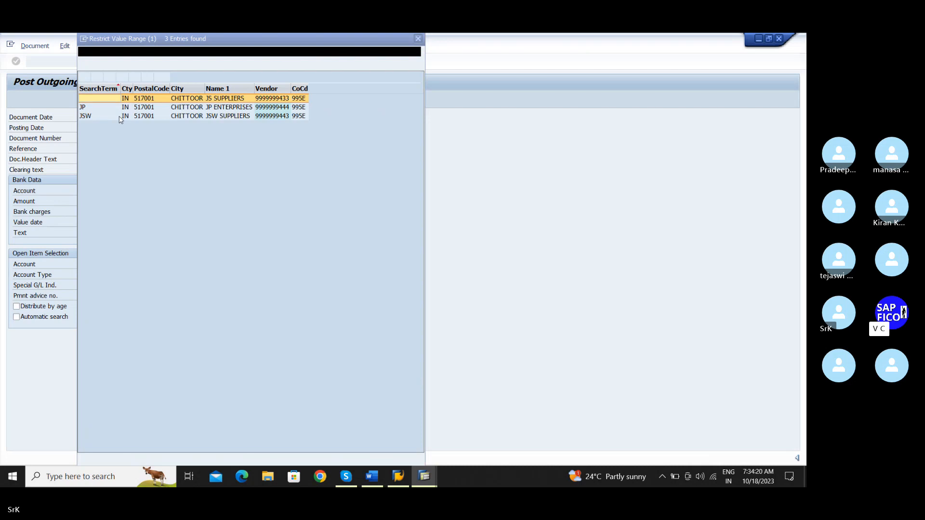
pyautogui.doubleClick(113, 116)
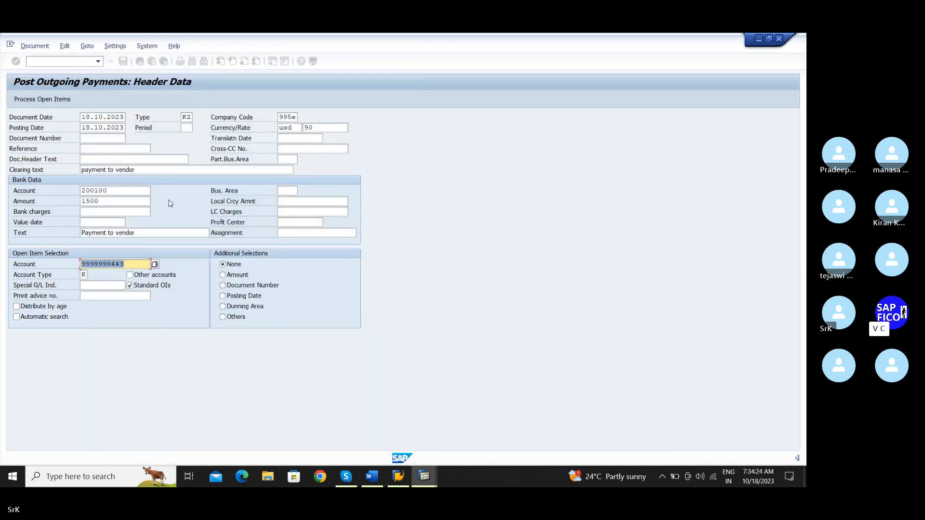
pyautogui.press('Return')
pyautogui.press('Return')
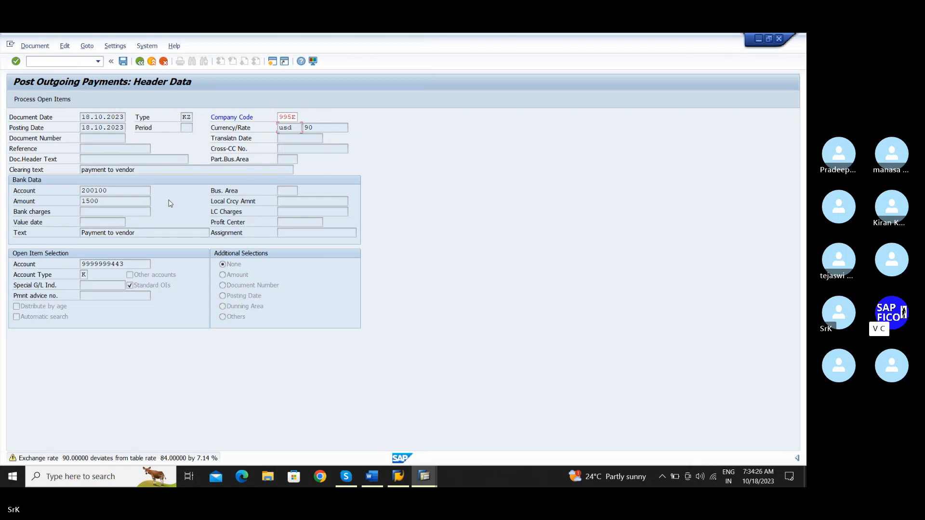
pyautogui.press('Return')
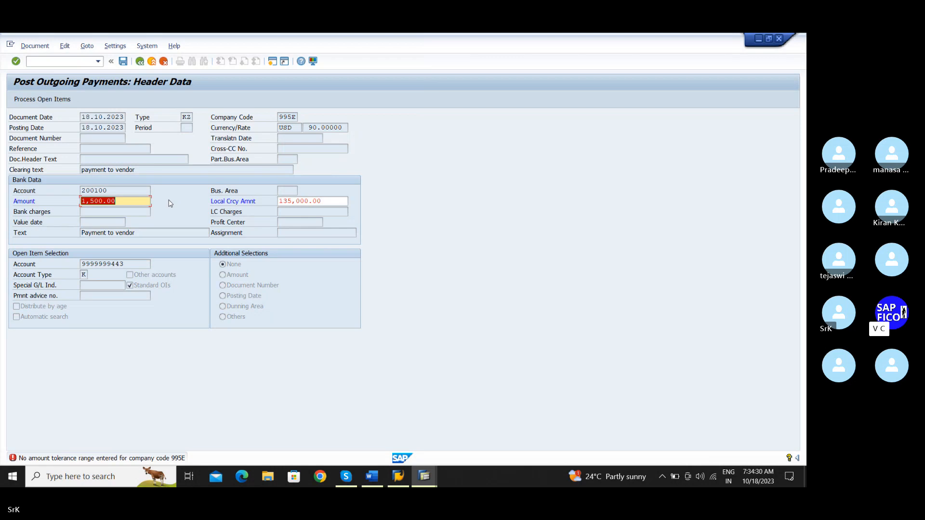
# Open the assignment of users to tolerance groups and locate the user ADMIN1.
pyautogui.click(67, 61)
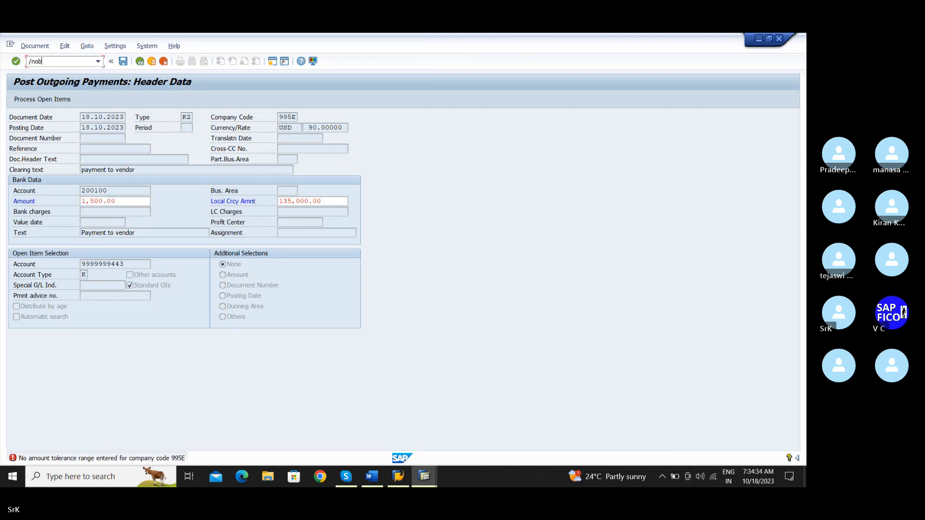
pyautogui.press('Return')
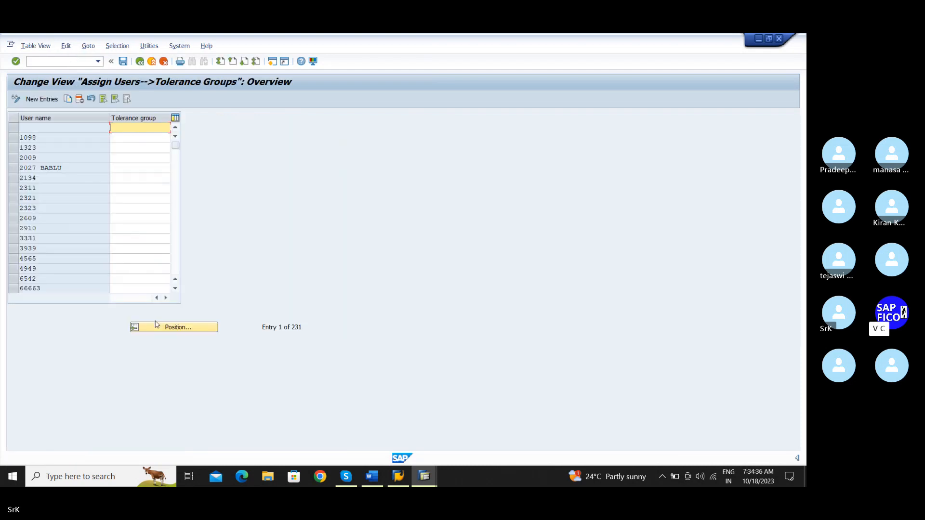
pyautogui.click(161, 329)
pyautogui.write('a')
pyautogui.click(135, 187)
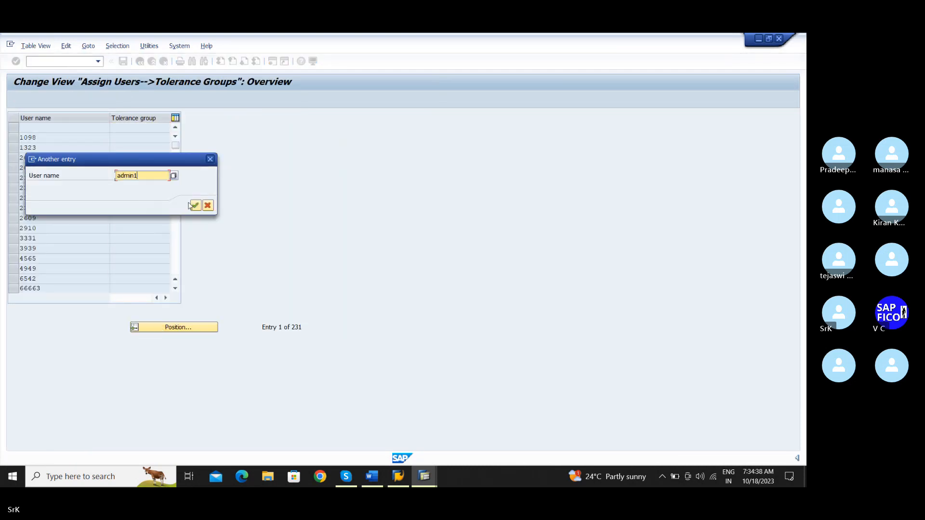
pyautogui.click(195, 206)
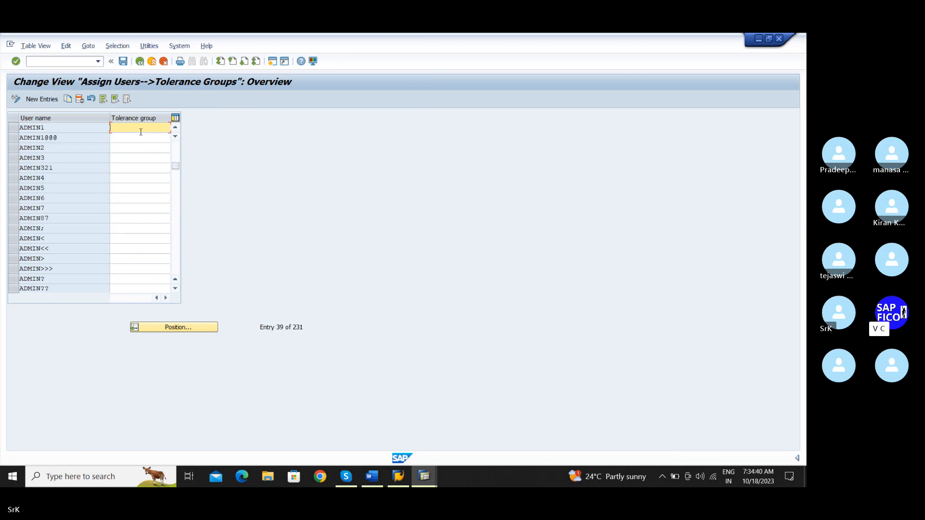
# Assign tolerance group 99TG to user ADMIN1 and save the change to the customizing request.
pyautogui.write('99')
pyautogui.press('Down')
pyautogui.press('Return')
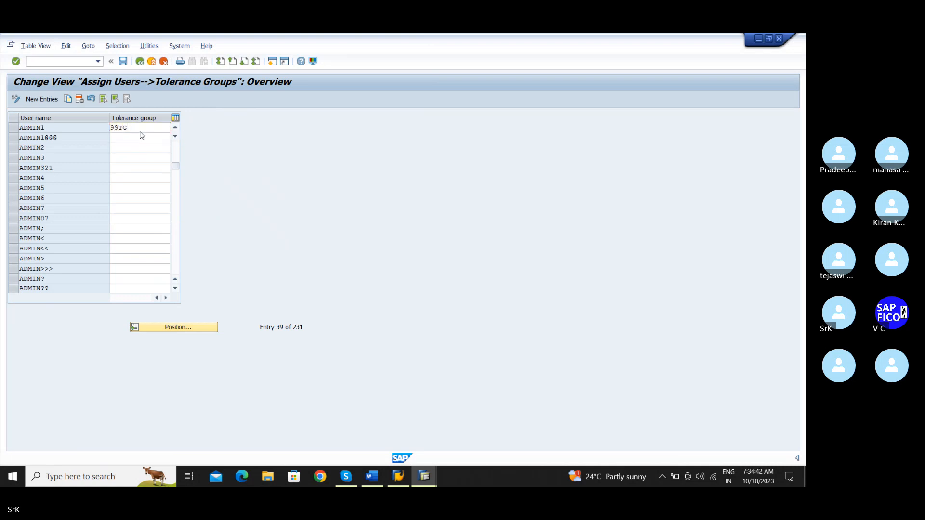
pyautogui.hotkey('ctrl', 's')
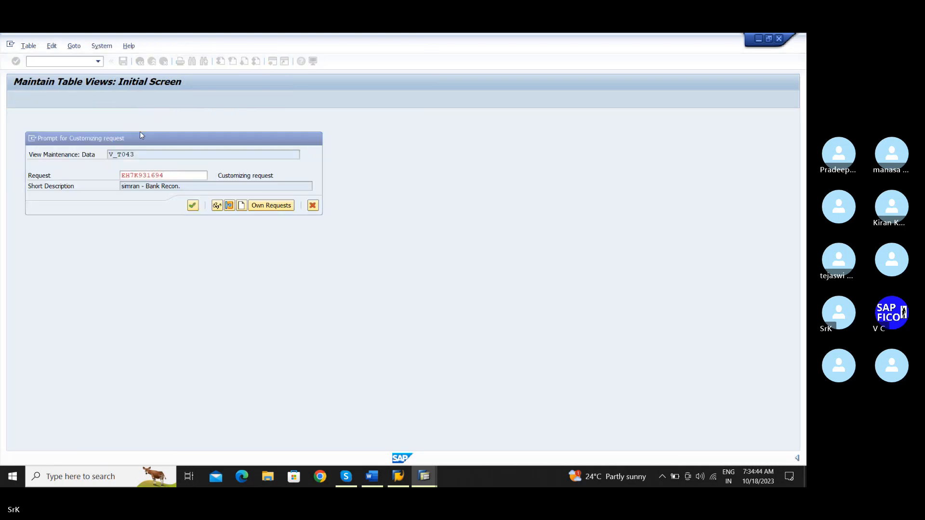
pyautogui.press('Return')
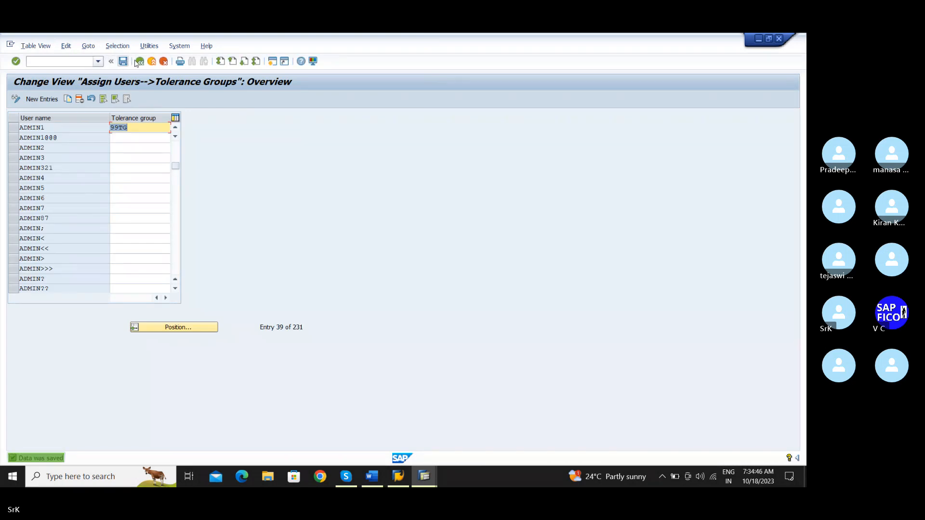
# Start a fresh outgoing payment dated 18.10.2023 for company code 995E in USD at exchange rate 90.
pyautogui.click(139, 61)
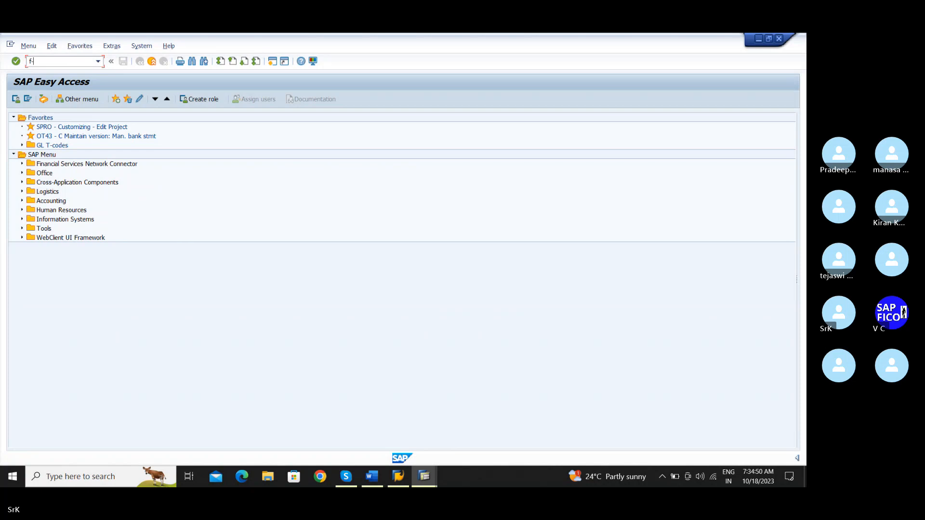
pyautogui.press('Return')
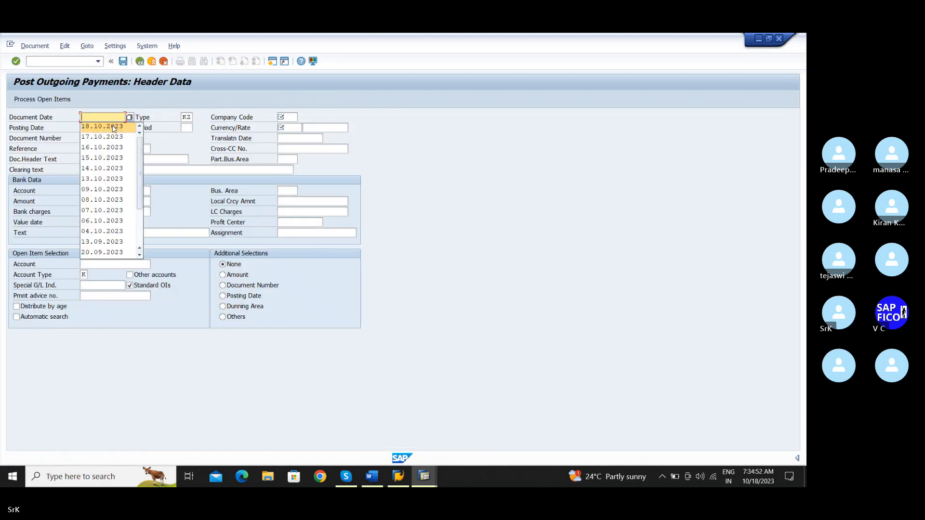
pyautogui.click(293, 120)
pyautogui.write('995e')
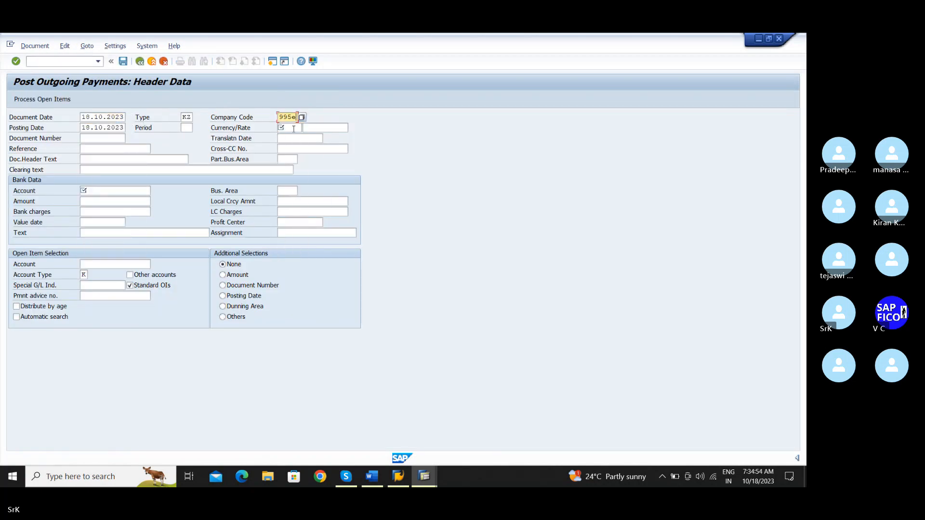
pyautogui.press('Tab')
pyautogui.write('usd')
pyautogui.click(313, 127)
pyautogui.write('90')
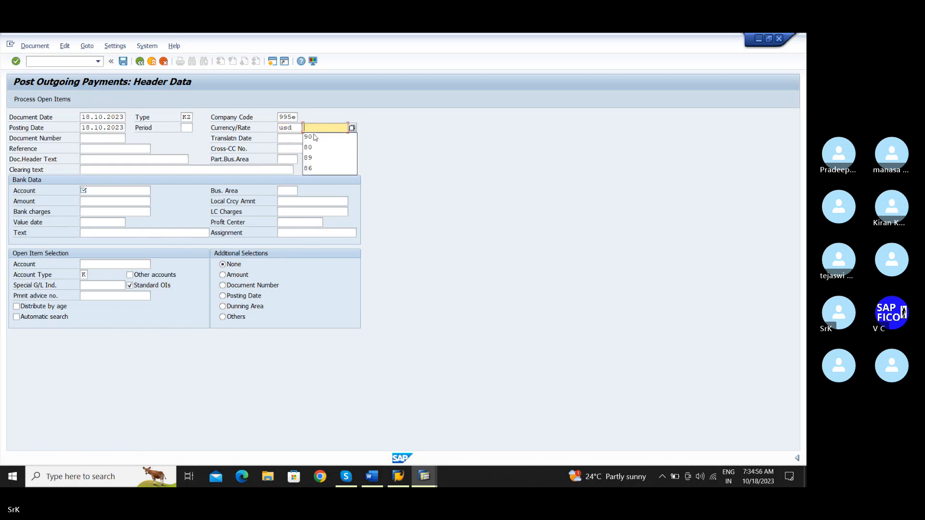
# Fill in the clearing text payment to vendor, G/L bank account 200100, amount 1500 and item text Payment to vendor.
pyautogui.click(113, 171)
pyautogui.click(116, 179)
pyautogui.click(126, 191)
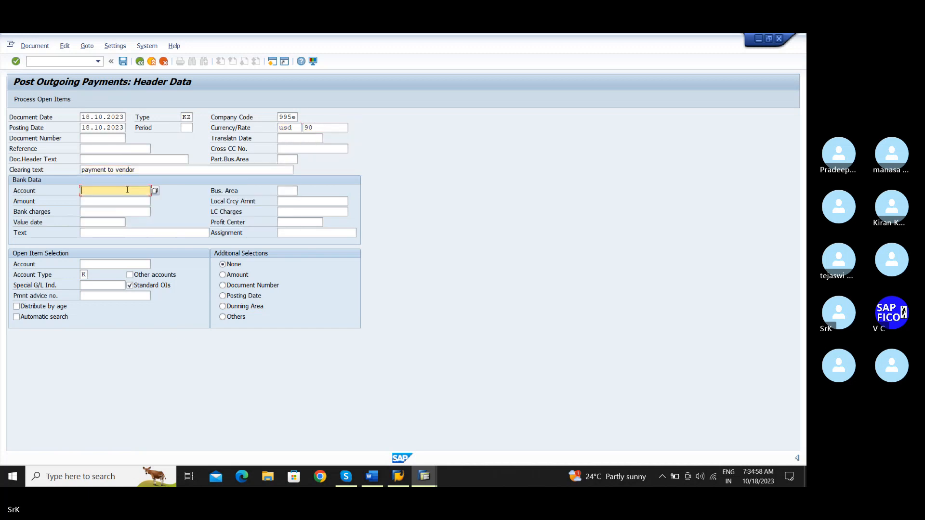
pyautogui.click(112, 201)
pyautogui.click(110, 202)
pyautogui.click(114, 208)
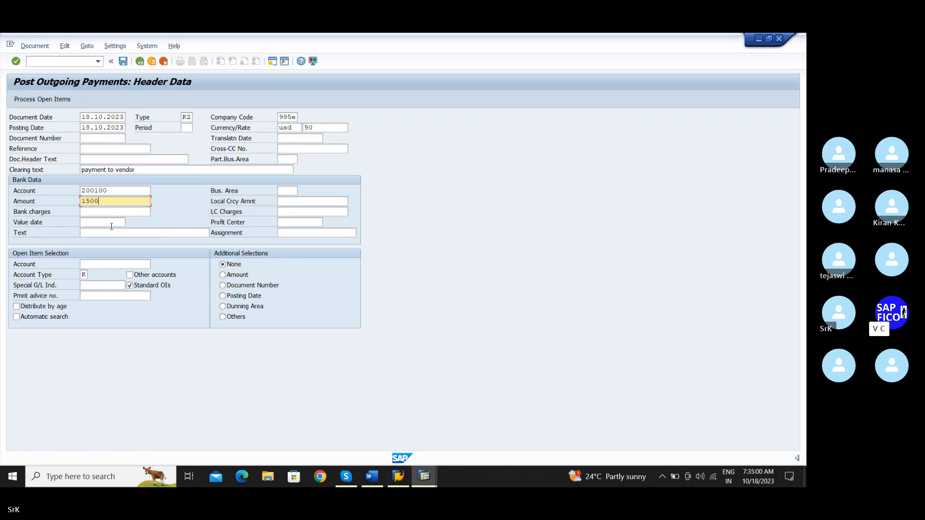
pyautogui.click(112, 233)
pyautogui.click(109, 243)
# Process the open items of vendor JSw suppliers at the entered exchange rate and activate the USD 1,500 item dated 15.10.2023 for clearing.
pyautogui.click(123, 265)
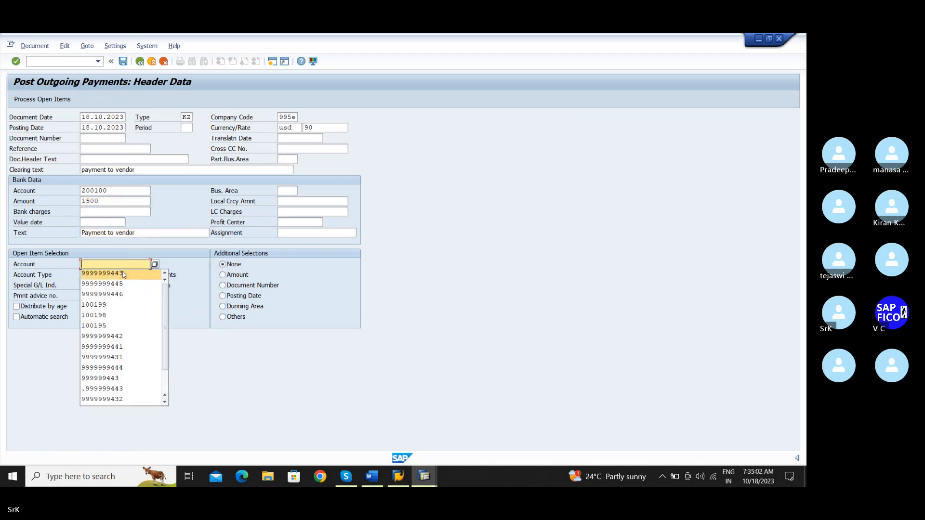
pyautogui.click(124, 271)
pyautogui.press('Return')
pyautogui.press('Return')
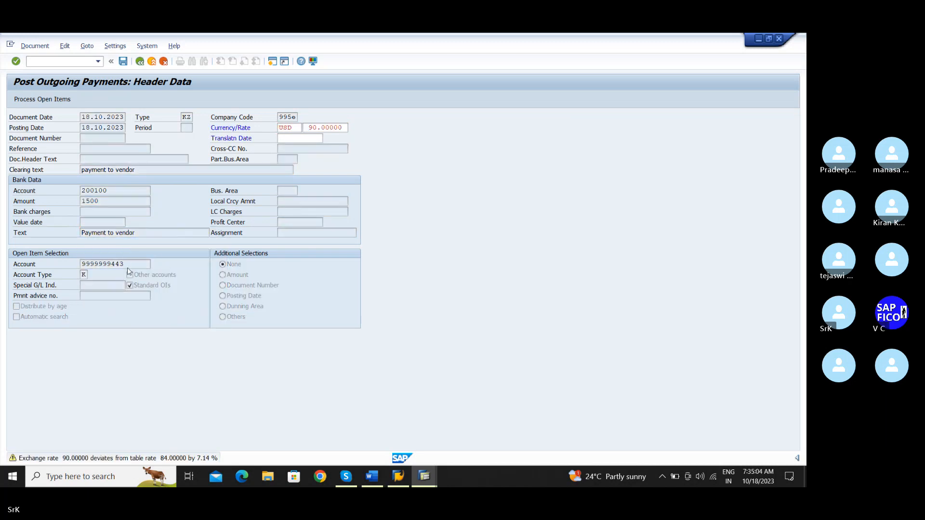
pyautogui.doubleClick(191, 159)
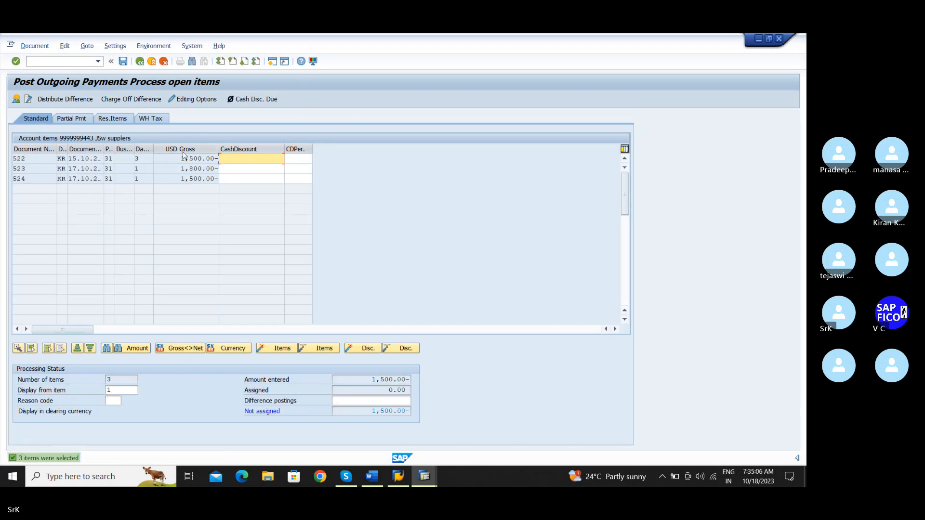
# Check the SBI bank line item in the payment overview and simulate the document to generate the exchange rate difference line.
pyautogui.click(123, 61)
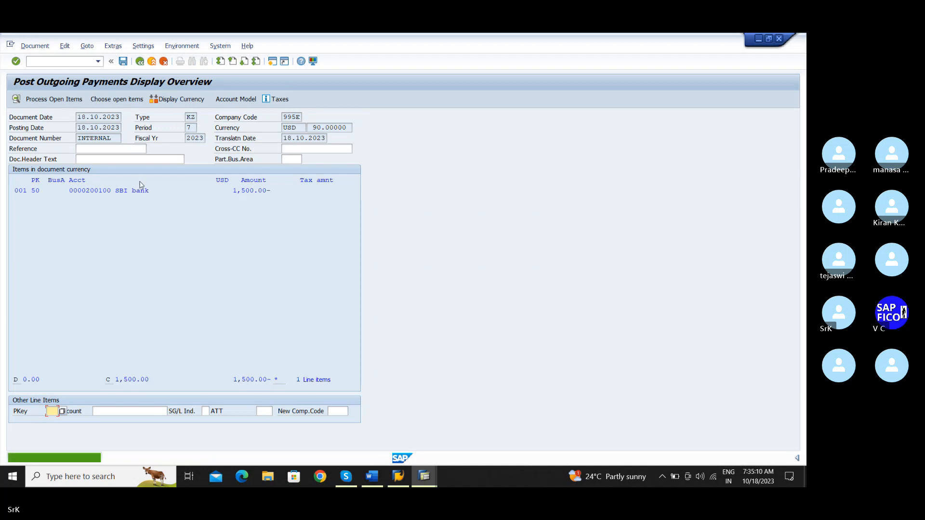
pyautogui.doubleClick(129, 190)
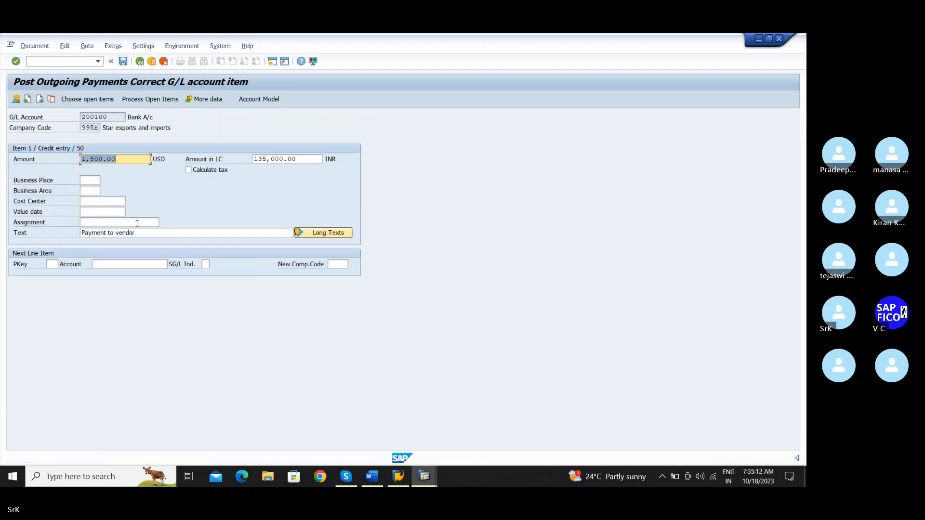
pyautogui.click(124, 63)
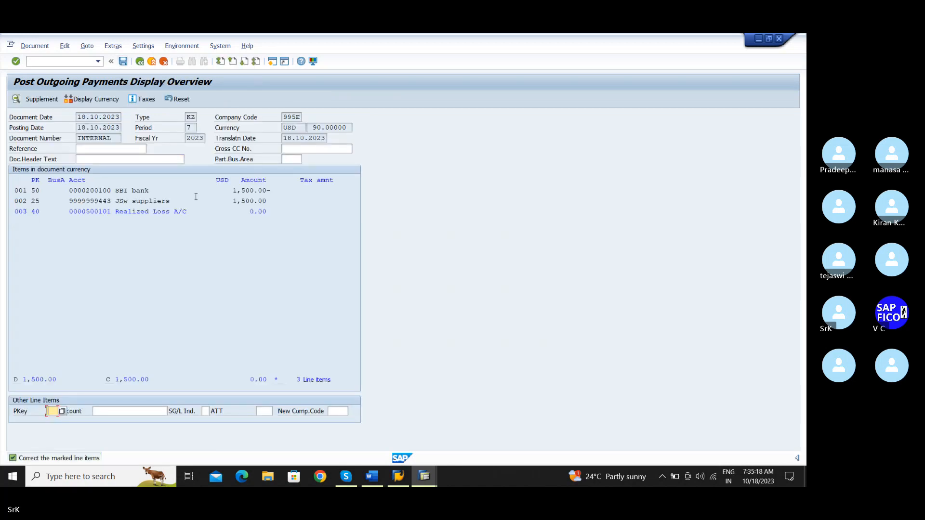
# Complete the text of the Realized Loss line item, post the outgoing payment and leave payment entry.
pyautogui.doubleClick(146, 212)
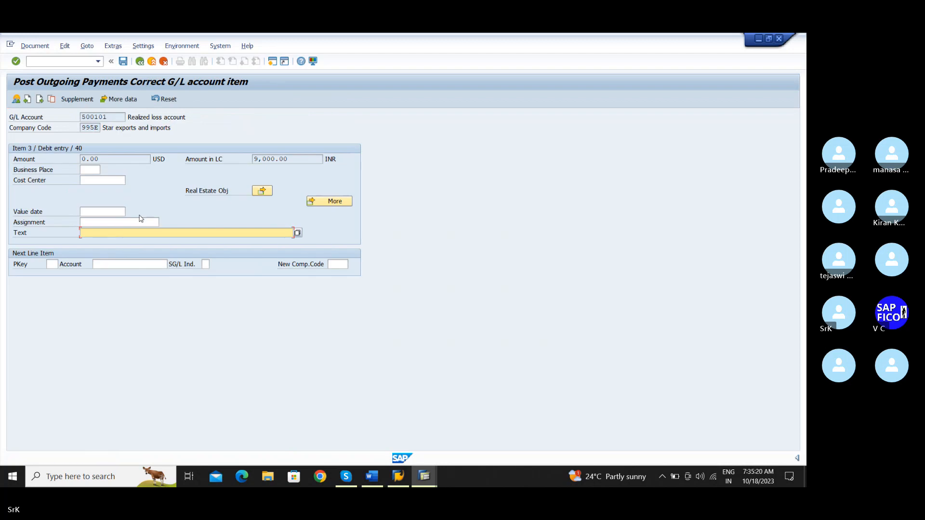
pyautogui.click(116, 241)
pyautogui.click(127, 62)
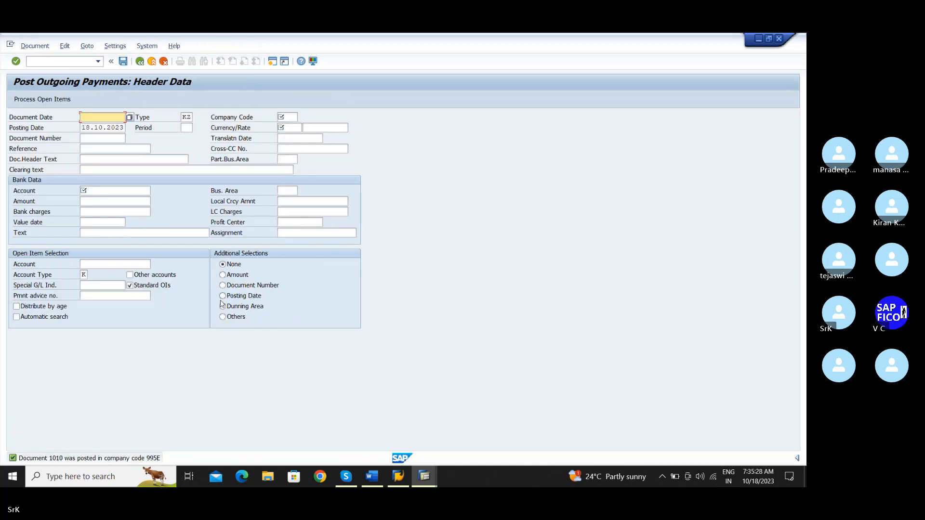
pyautogui.click(140, 61)
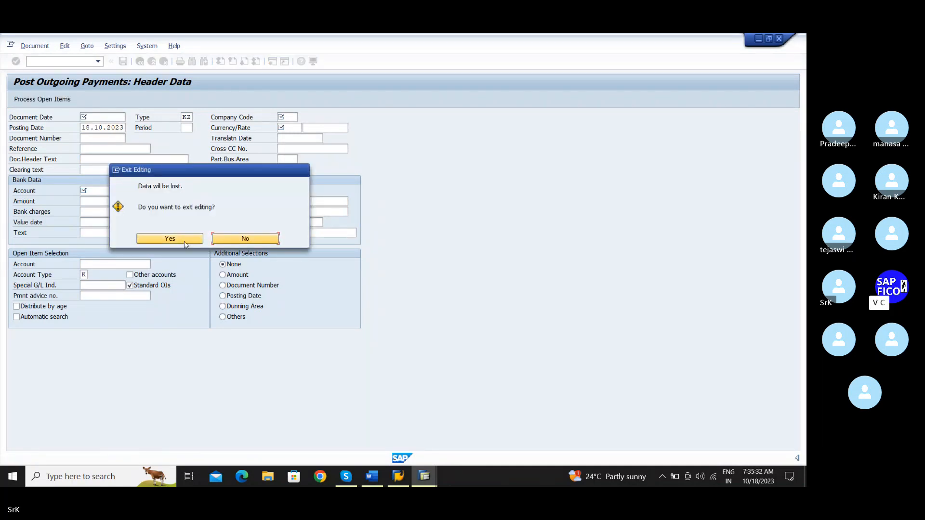
pyautogui.click(185, 242)
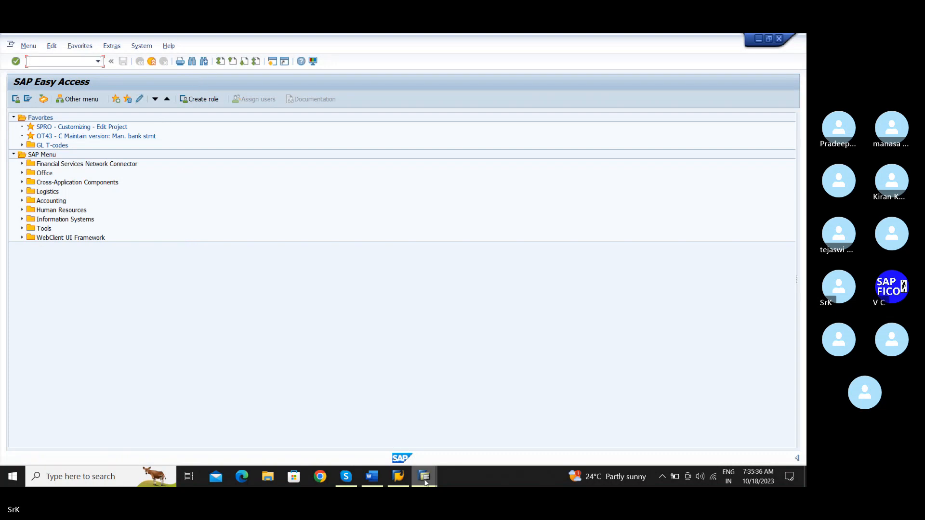
# Refresh the open line item list of vendor JSw suppliers in the other session to check the clearing, and return to the start screen.
pyautogui.moveTo(424, 477)
pyautogui.click(464, 444)
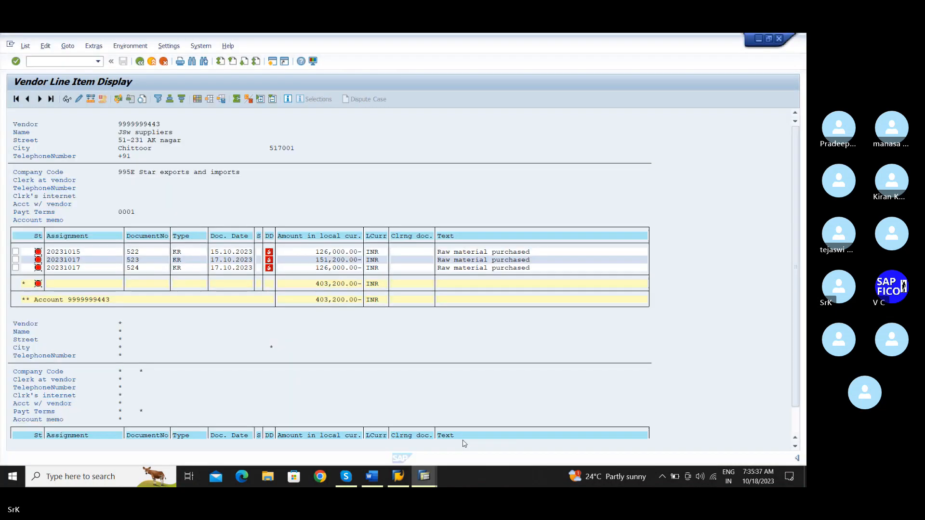
pyautogui.click(25, 46)
pyautogui.click(34, 71)
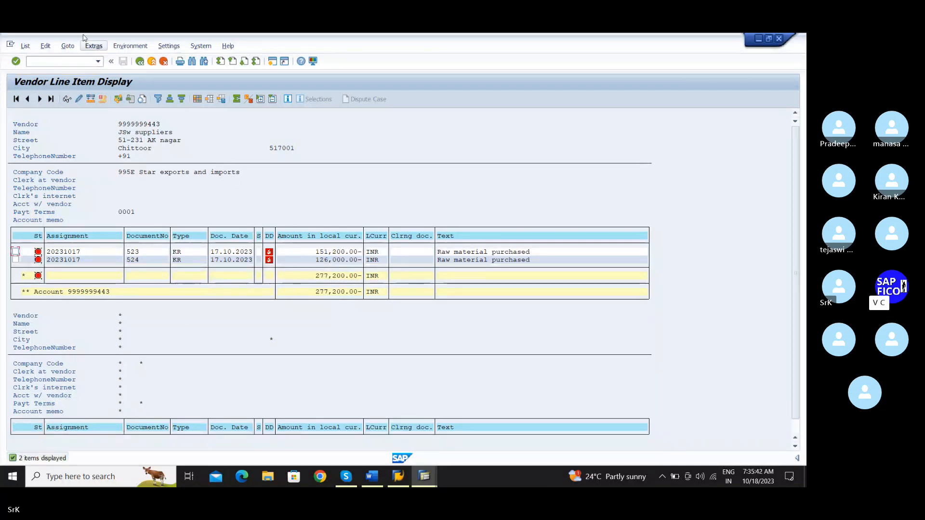
pyautogui.click(139, 62)
pyautogui.click(140, 61)
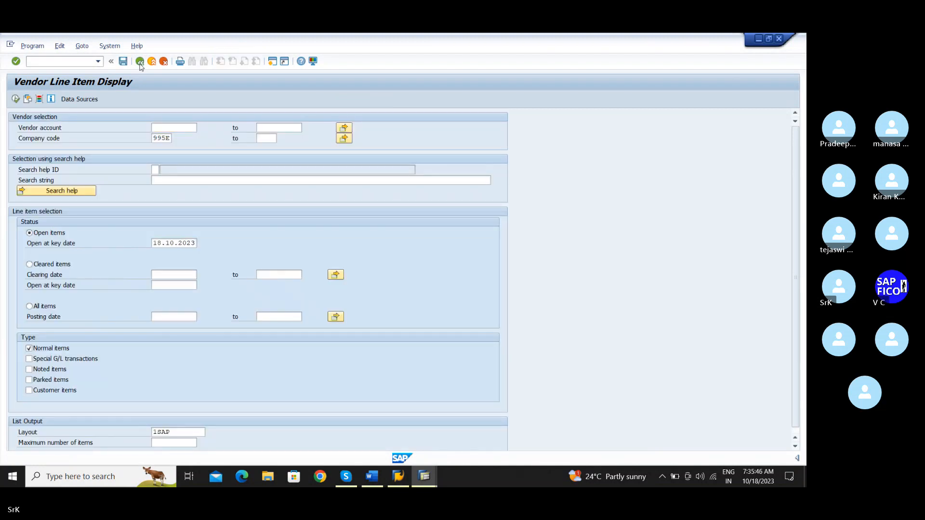
pyautogui.click(140, 61)
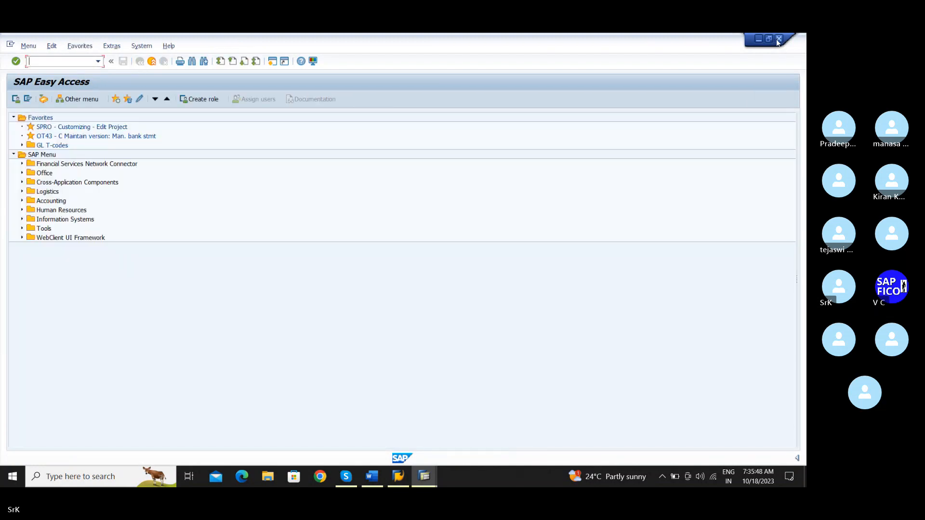